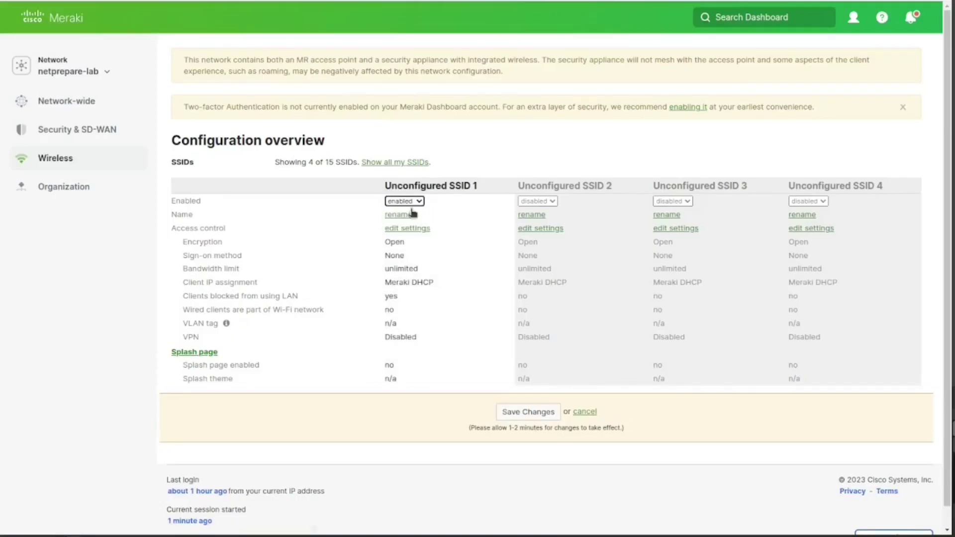
- Rename SSID 1 to netprepare-corp and save the configuration
click(409, 217)
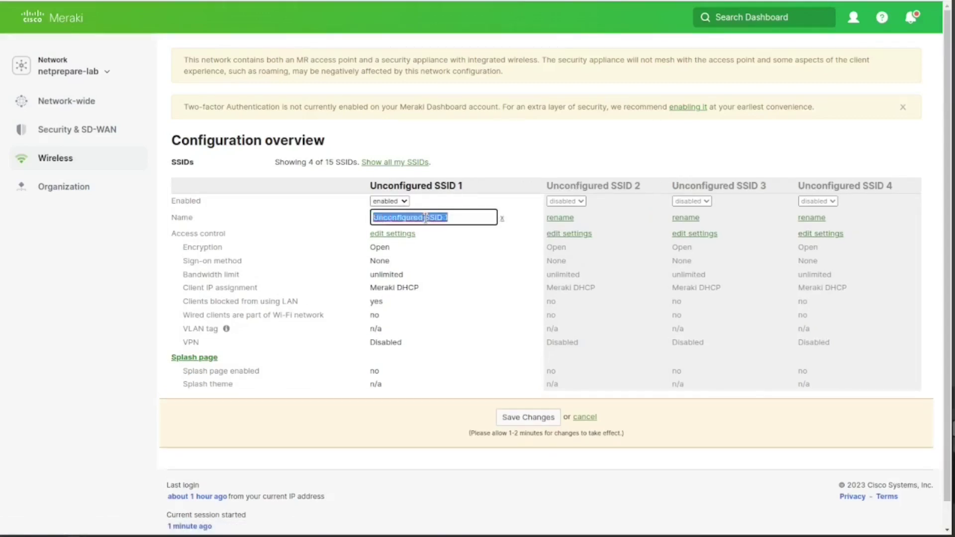
text(Net)
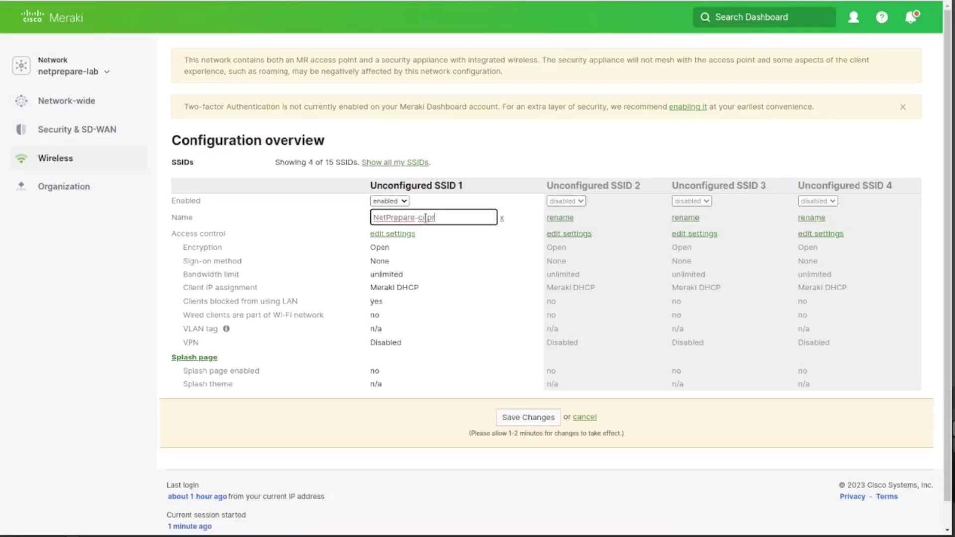
text(Prepare-corp)
text(n)
key(Delete)
text(p)
click(450, 243)
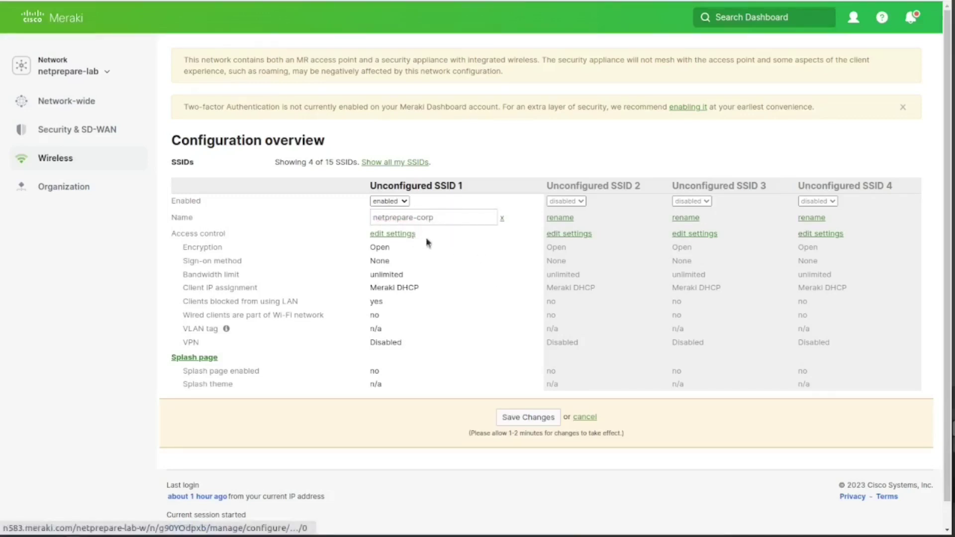
click(527, 419)
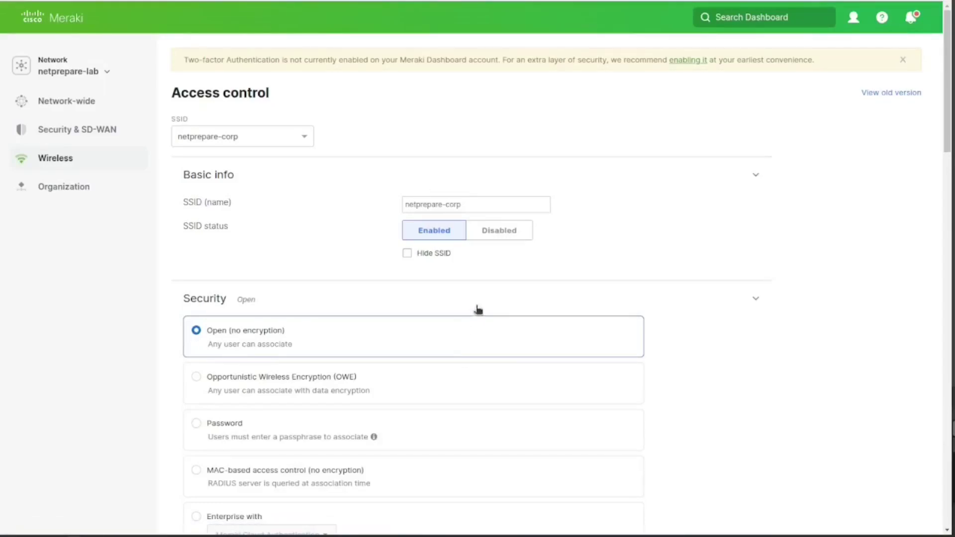
- Set the SSID's security to Enterprise with my RADIUS server
scroll(473, 313, down, 4)
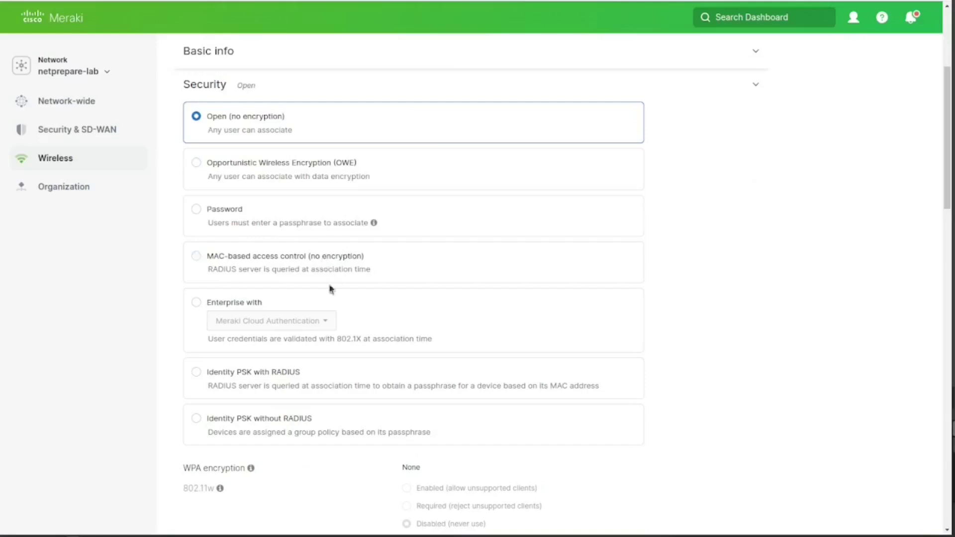
click(196, 302)
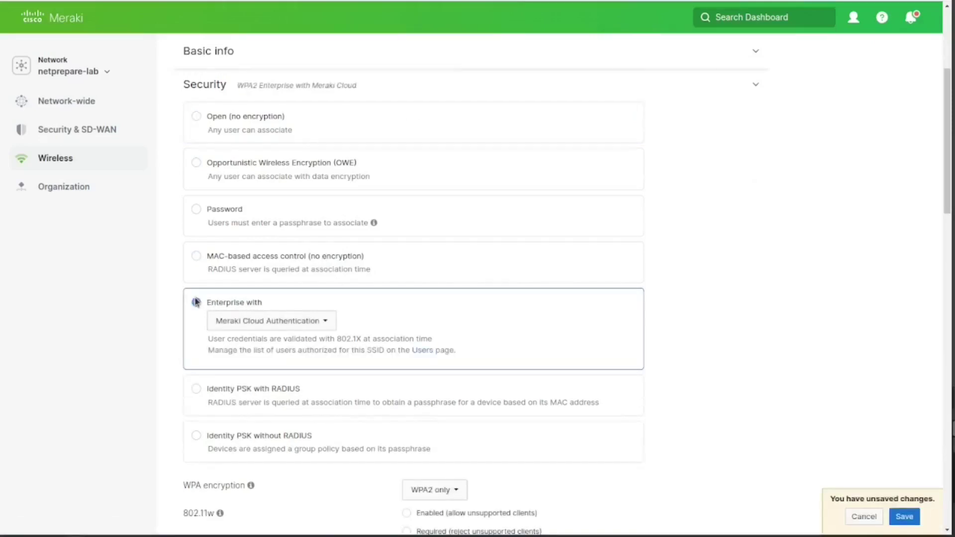
click(324, 328)
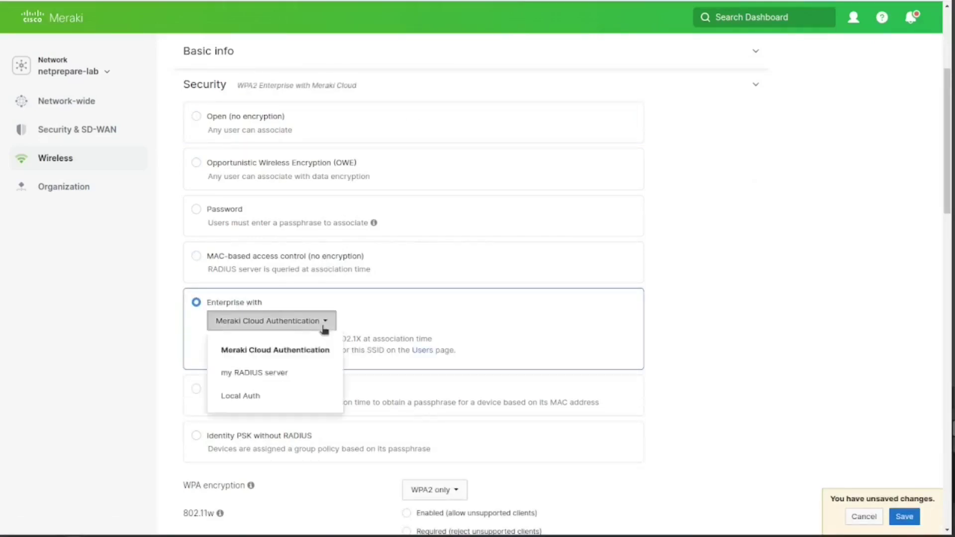
click(304, 371)
click(296, 320)
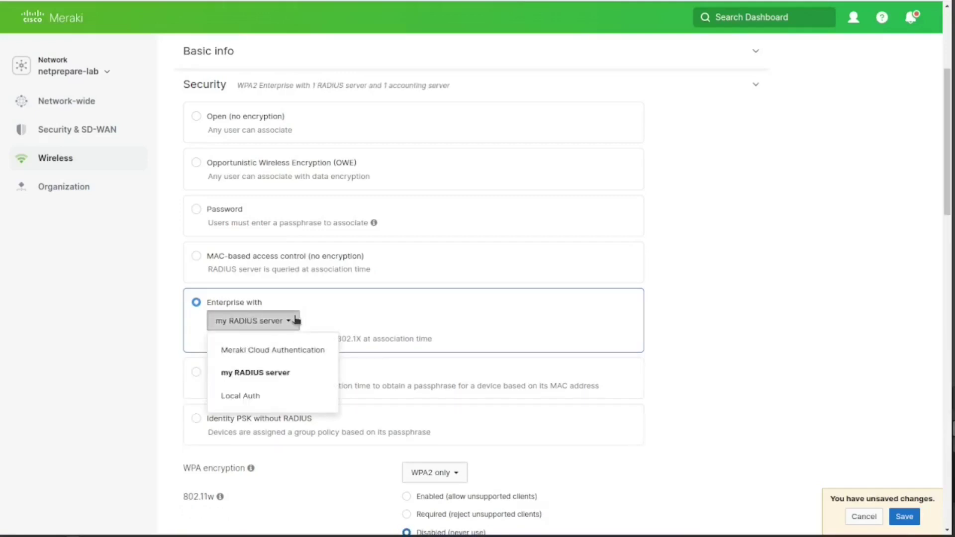
click(662, 340)
- Collapse the Client IP and VLAN section and expand the RADIUS settings
scroll(662, 341, down, 3)
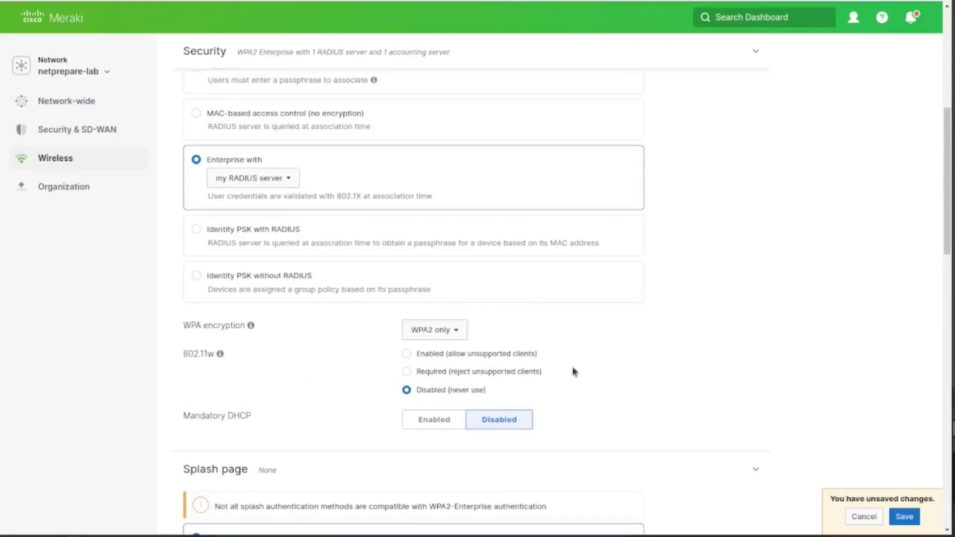
scroll(574, 371, down, 3)
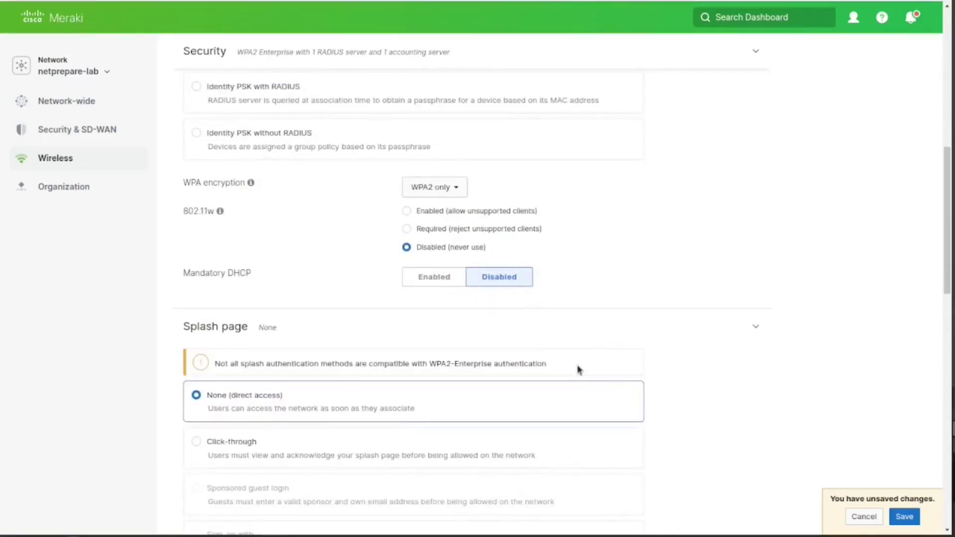
scroll(578, 369, down, 4)
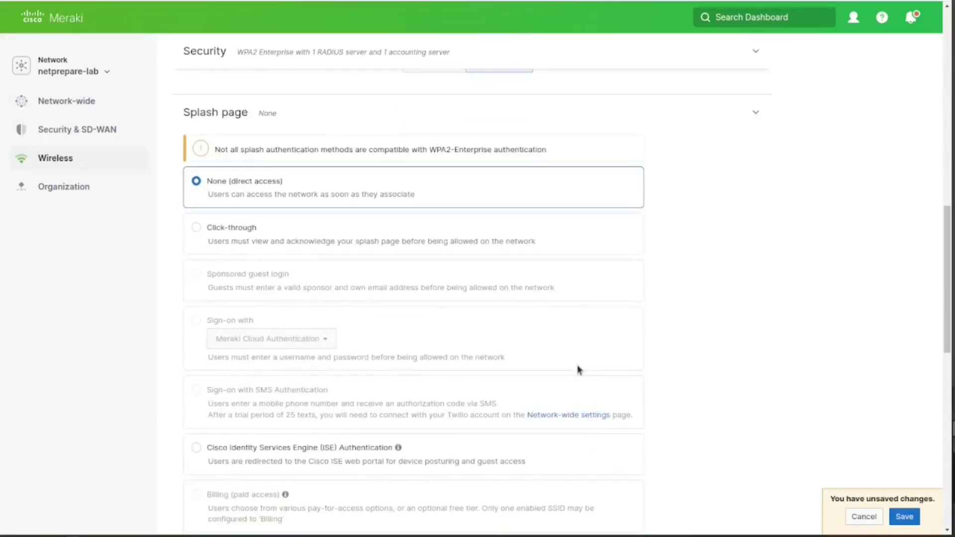
scroll(578, 369, down, 8)
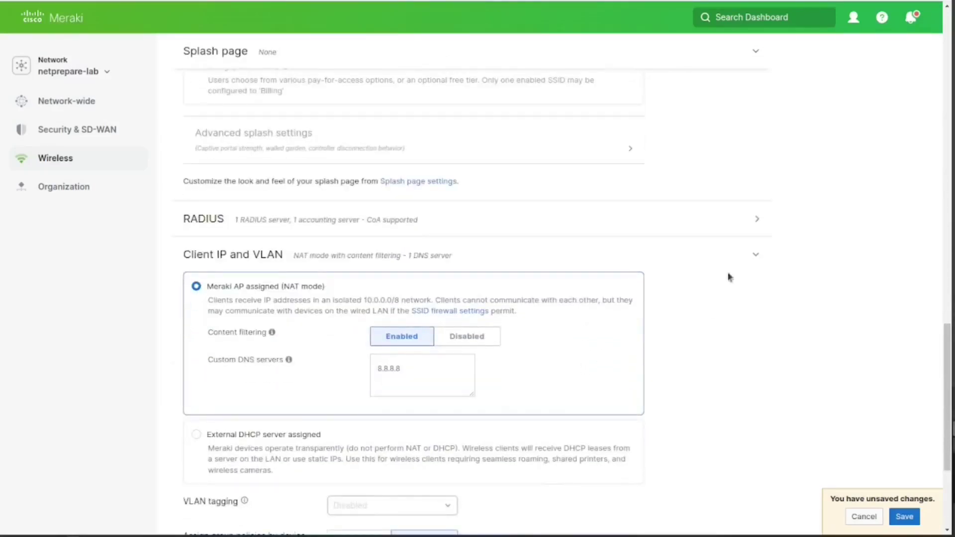
click(757, 252)
click(753, 327)
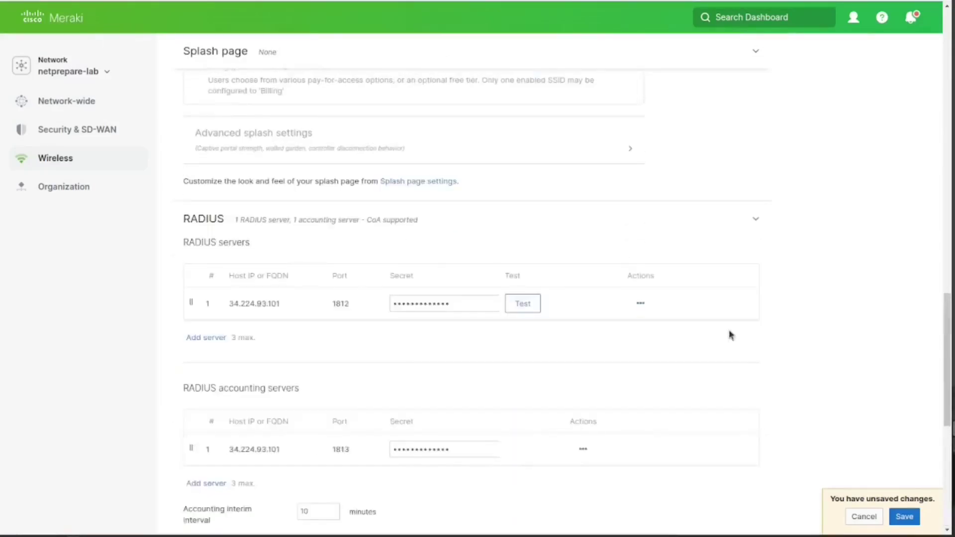
scroll(696, 343, down, 1)
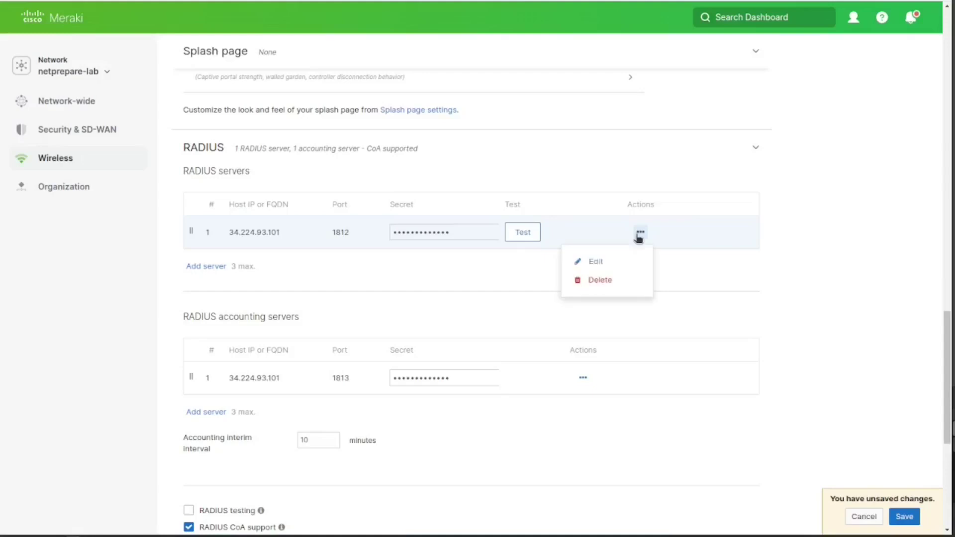
- Change the RADIUS authentication server host to 52.23.198.181 and enter its shared secret
click(633, 267)
double_click(240, 237)
text(52.23.198.181)
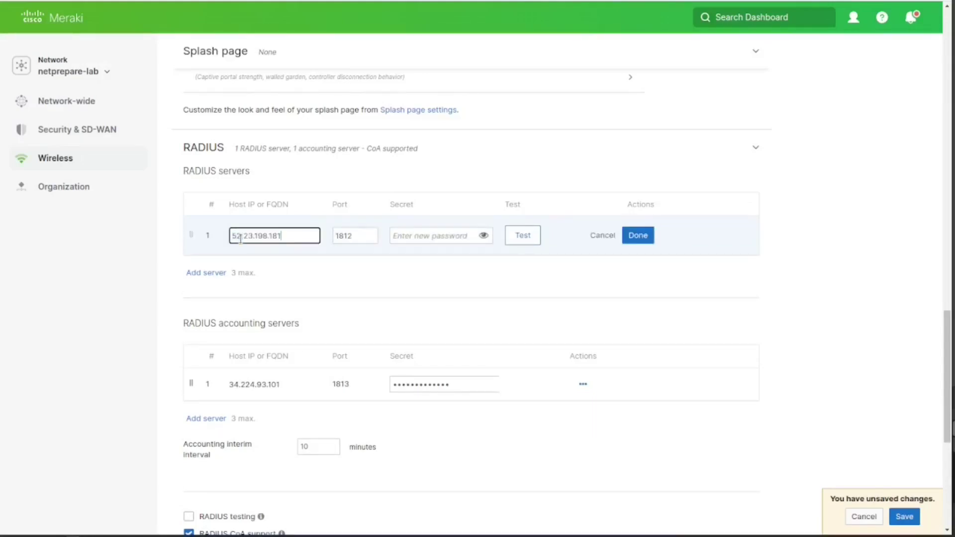
click(426, 234)
text(•••)
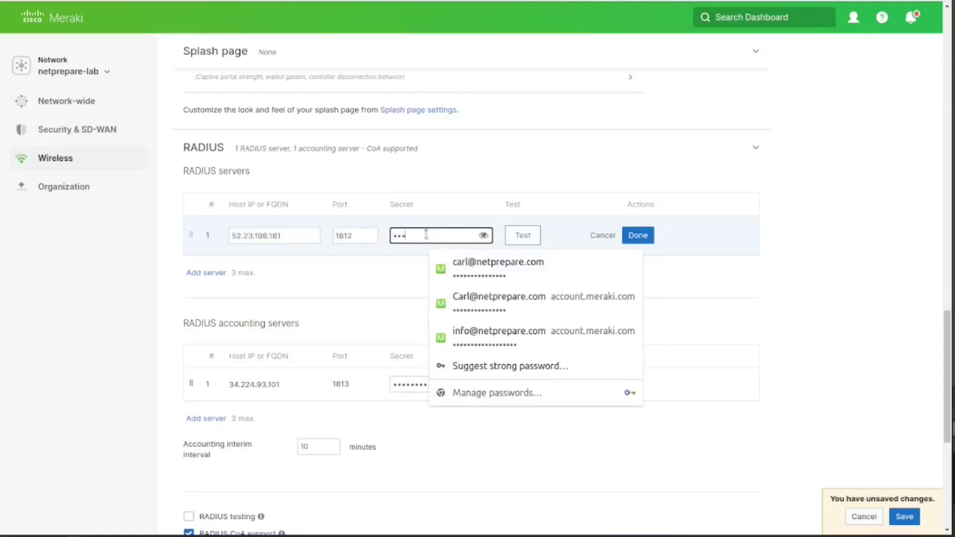
click(638, 236)
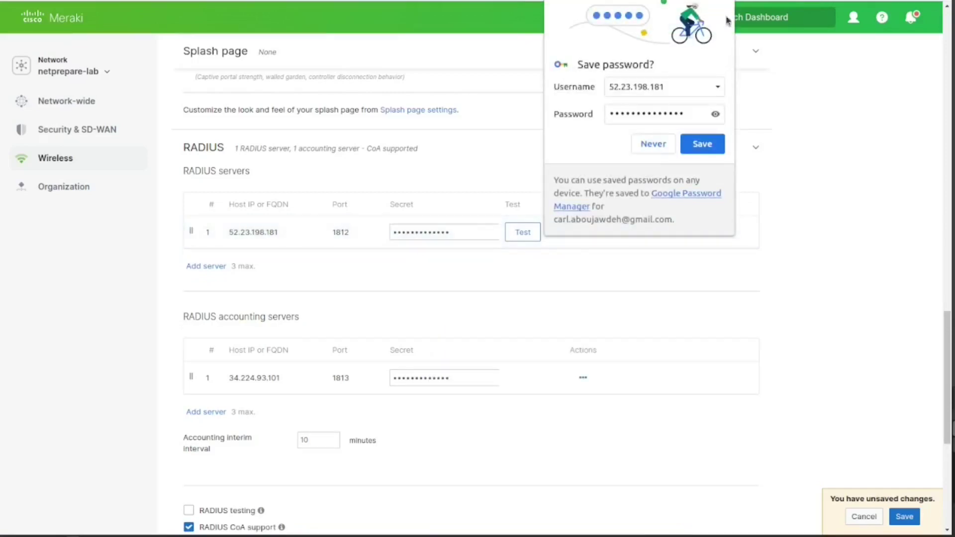
- Point the accounting server to 52.23.198.181 with its secret, declining the browser's password saving
click(590, 374)
key(ctrl+a)
key(ctrl+v)
click(427, 382)
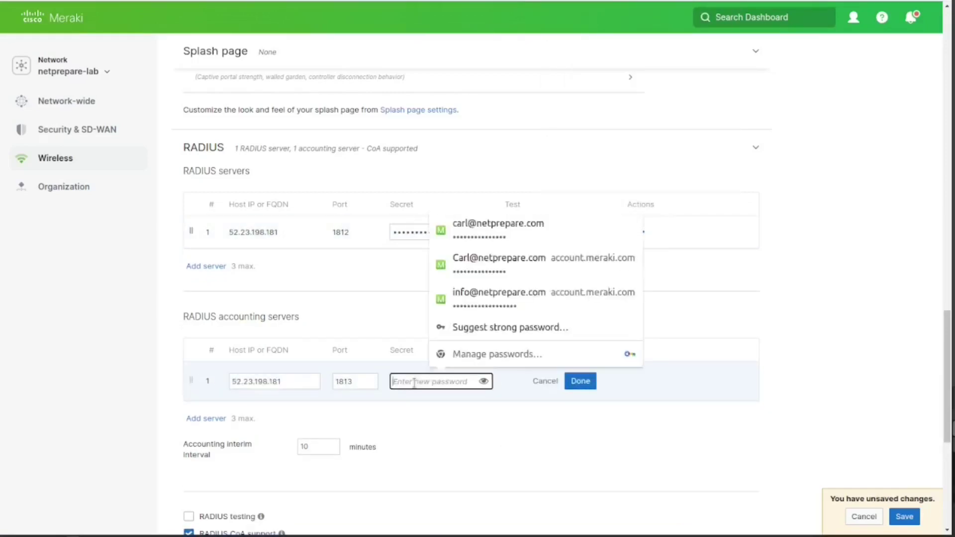
text(•••)
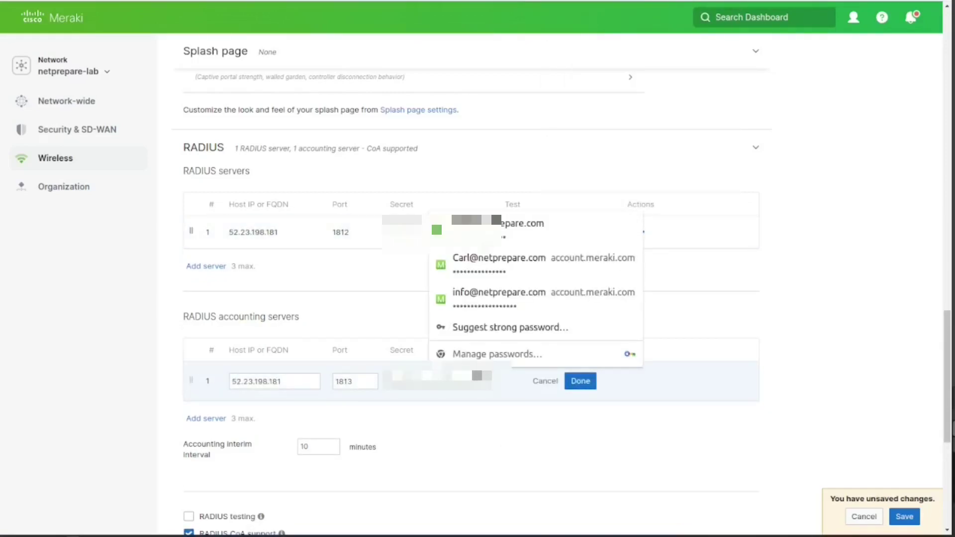
click(581, 381)
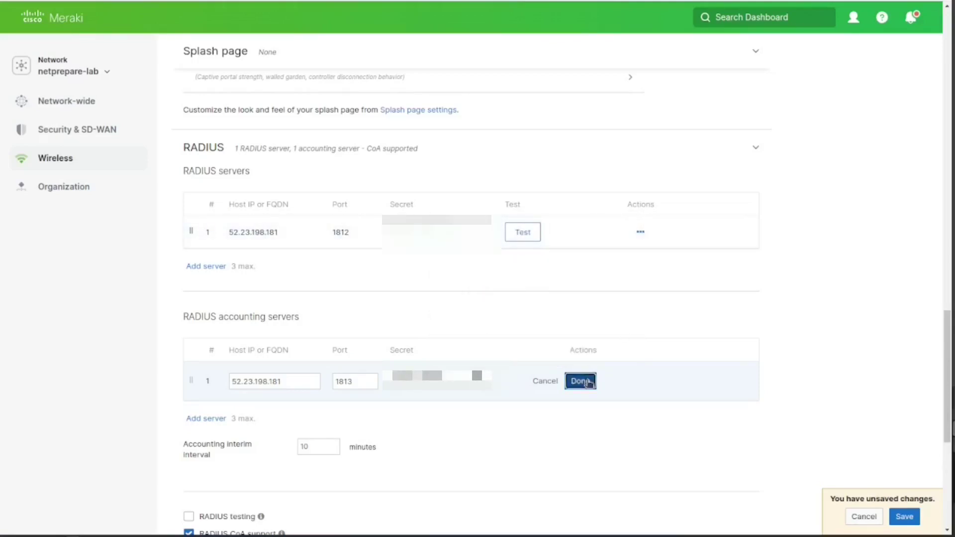
click(665, 151)
click(641, 232)
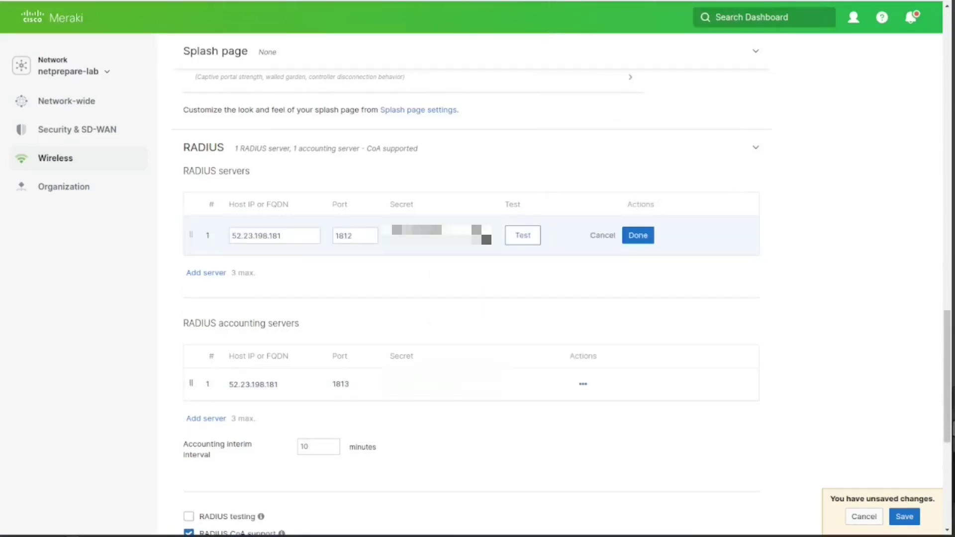
click(638, 236)
click(655, 143)
scroll(462, 354, down, 1)
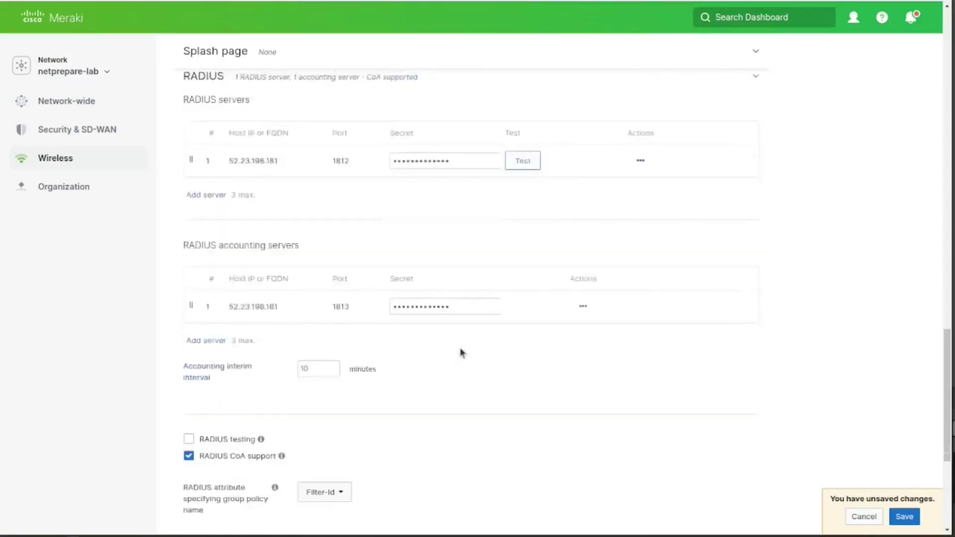
scroll(461, 353, down, 2)
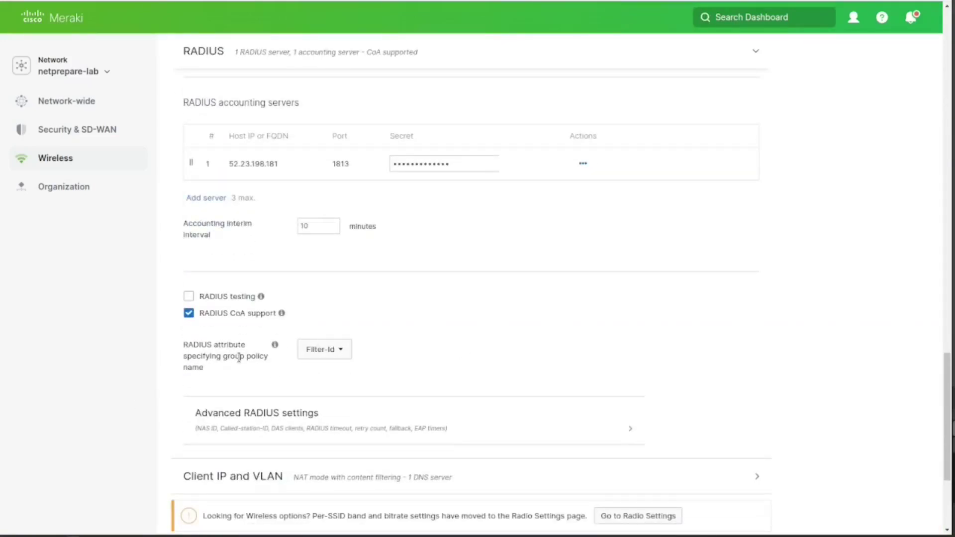
- Keep Filter-Id as the group policy attribute, stay on the page, and save access control
scroll(258, 348, down, 1)
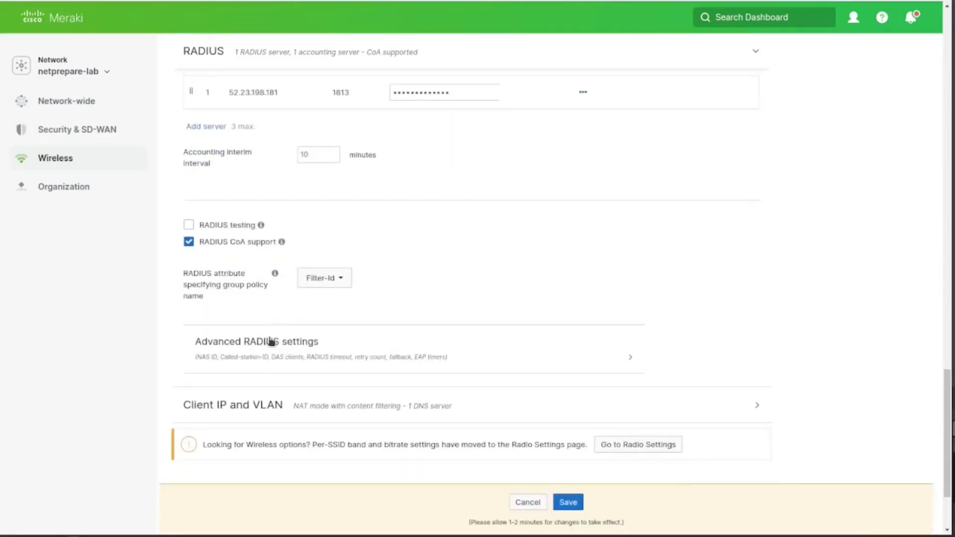
click(321, 277)
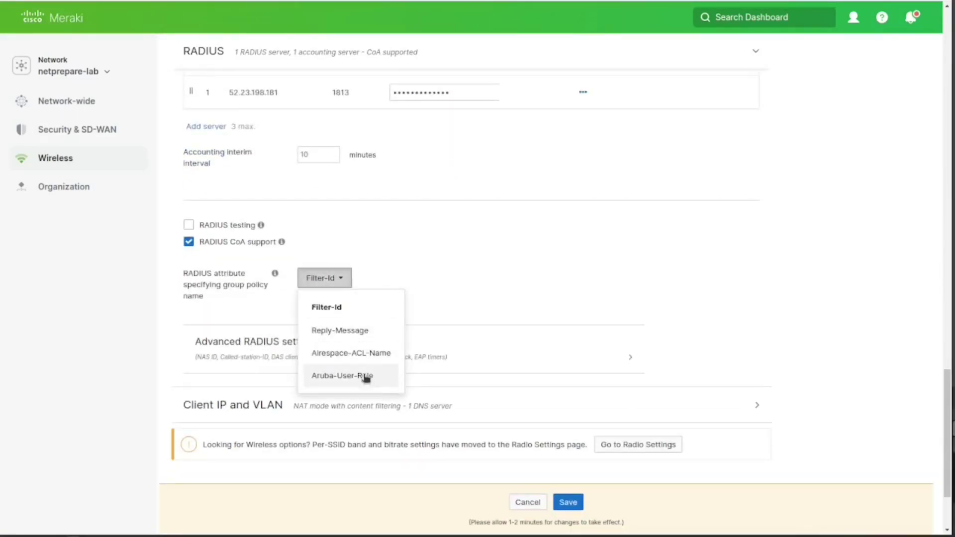
click(426, 305)
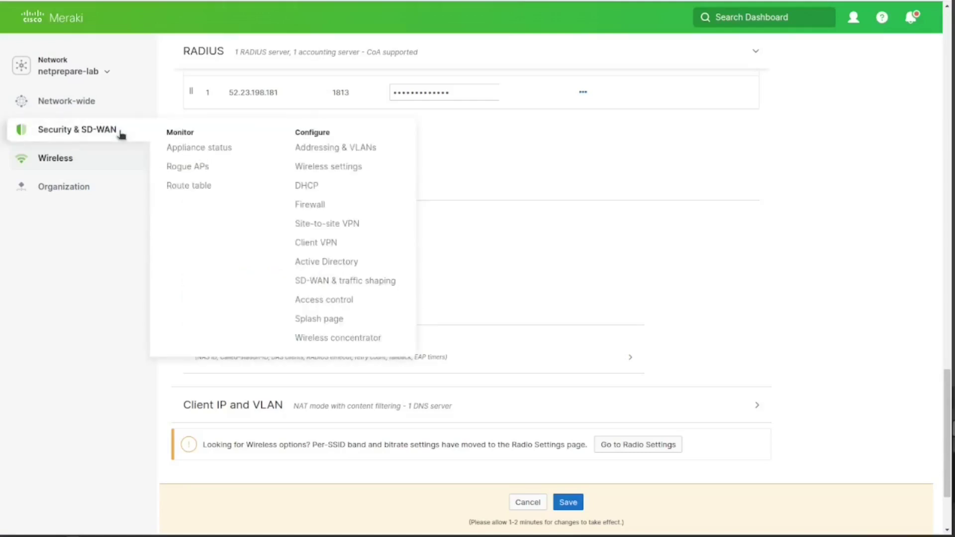
mouse_move(105, 108)
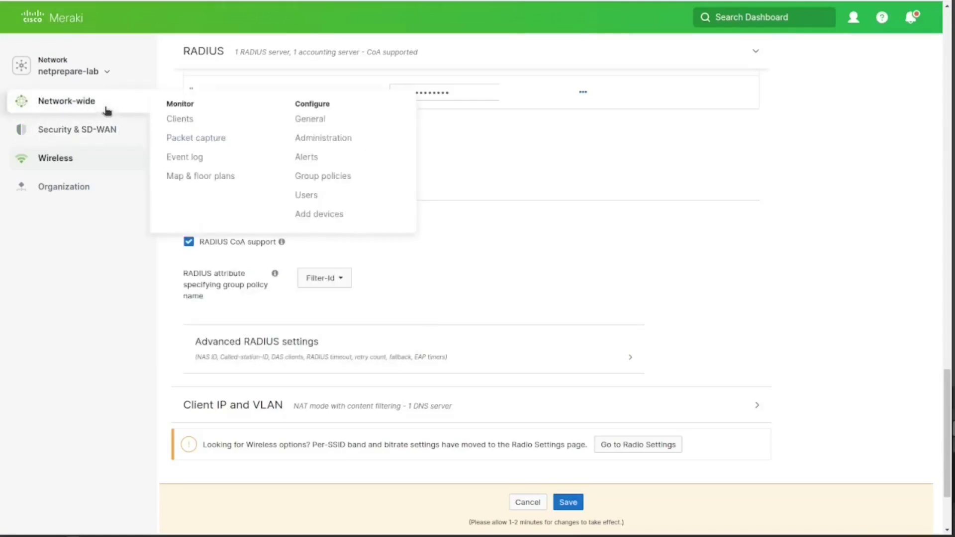
click(322, 179)
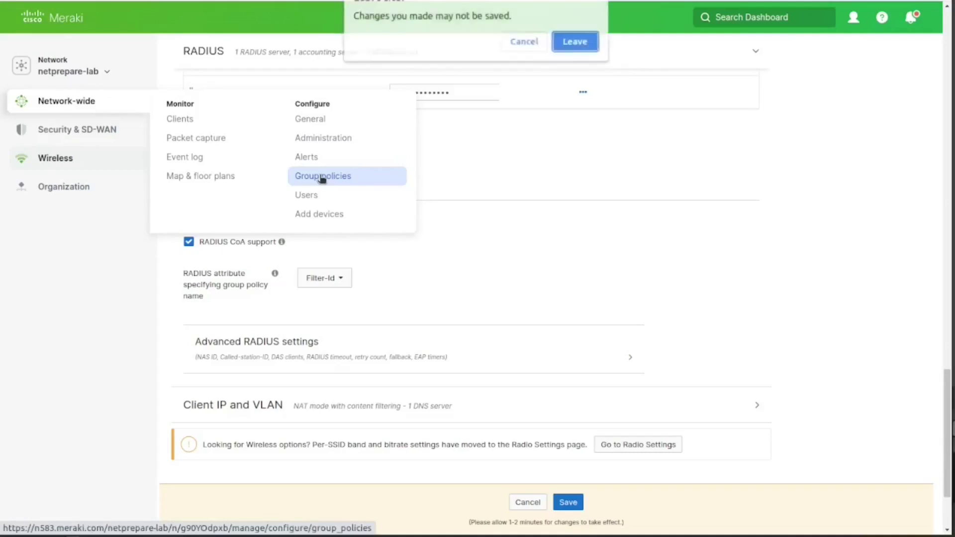
click(520, 41)
click(568, 502)
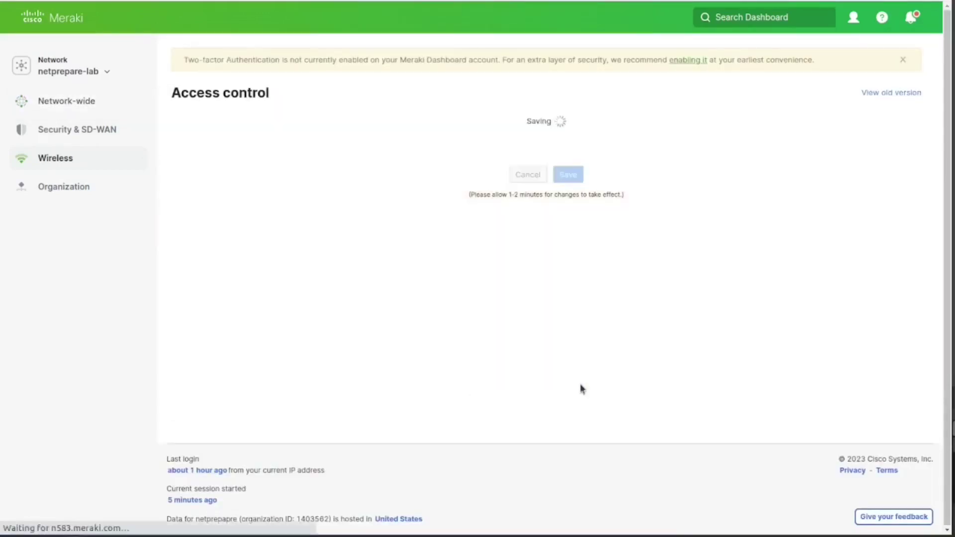
- Add a new group policy on the Group policies page and name it netprepare_corp
mouse_move(66, 101)
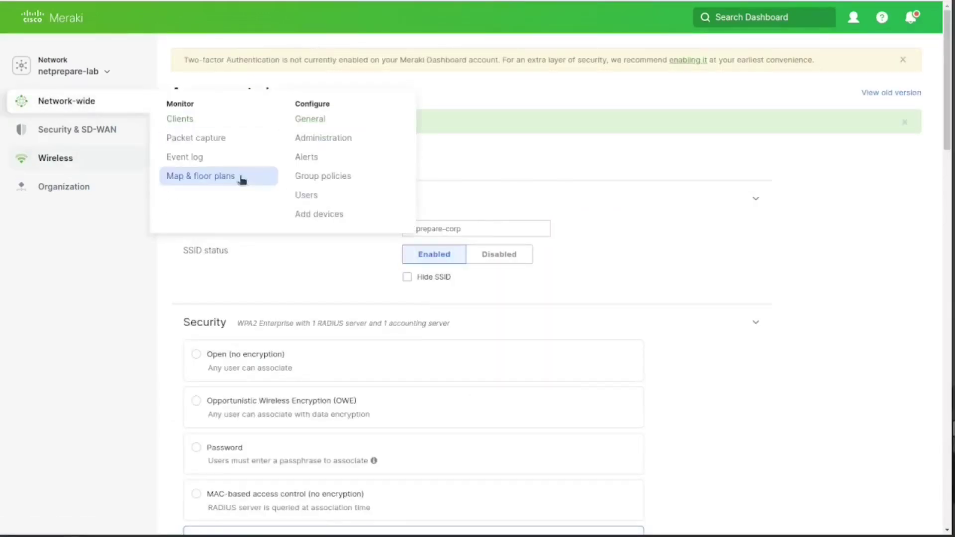
click(292, 178)
click(205, 145)
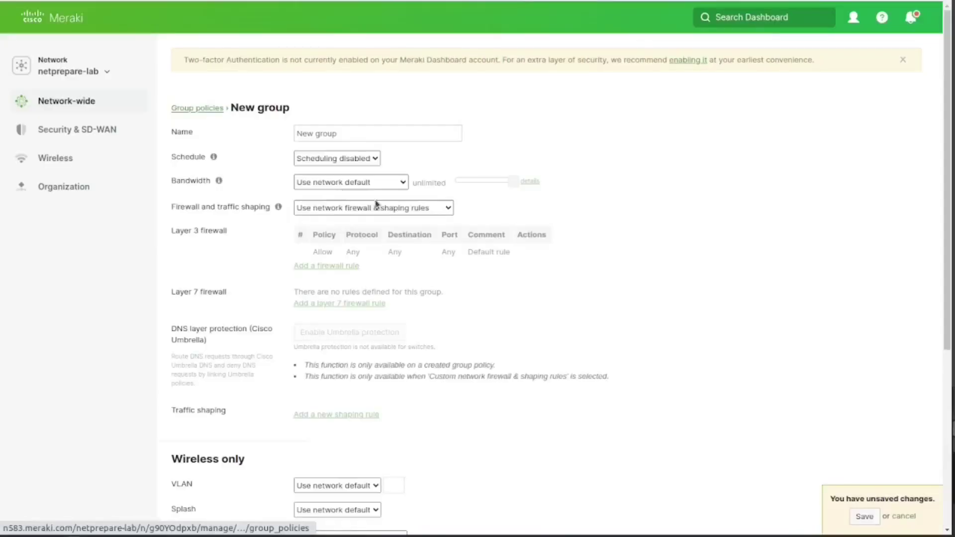
double_click(378, 135)
triple_click(378, 135)
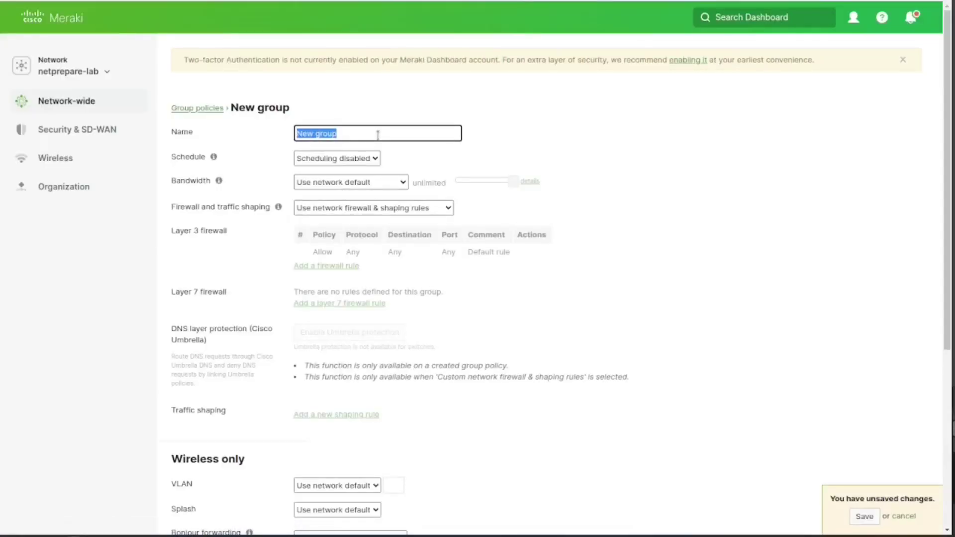
text(net)
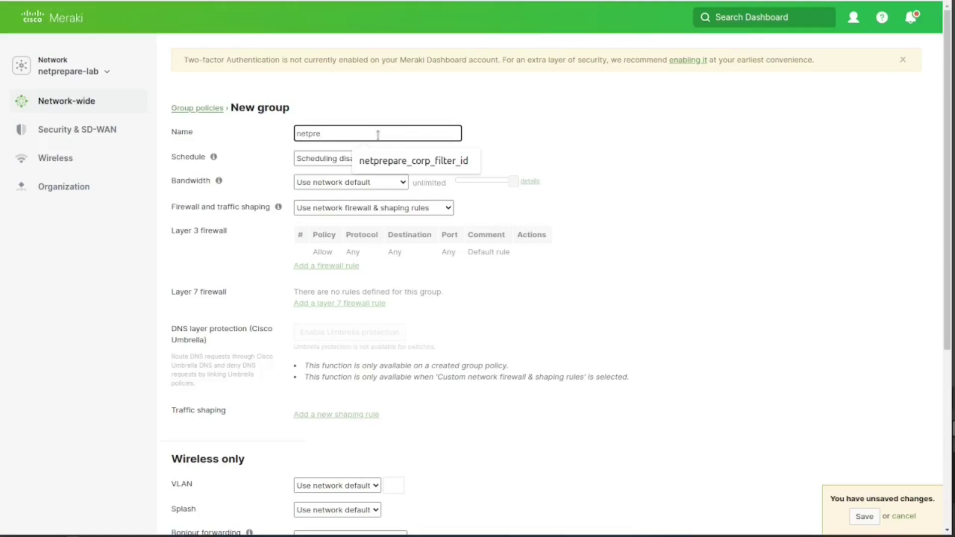
text(pre)
key(Down)
key(Return)
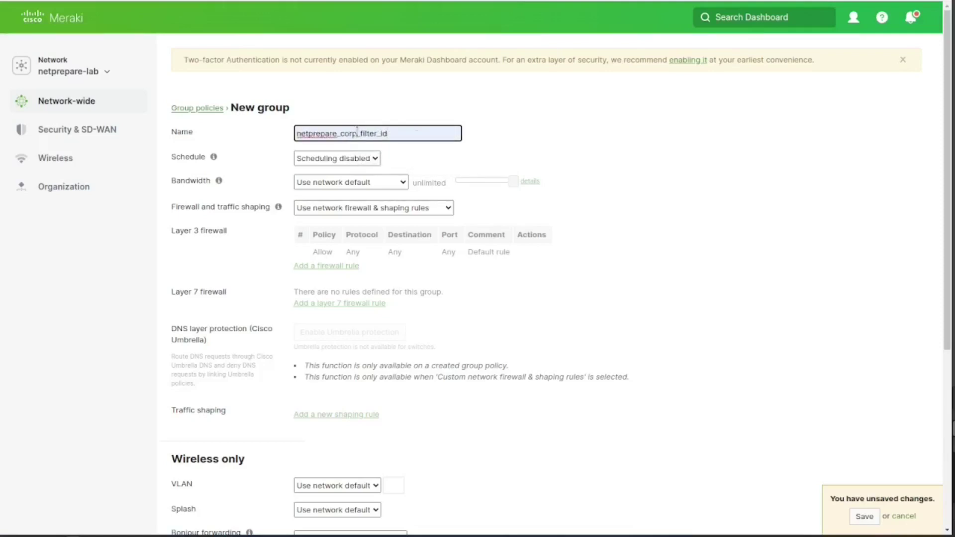
drag(357, 132, 461, 133)
key(BackSpace)
key(ctrl+a)
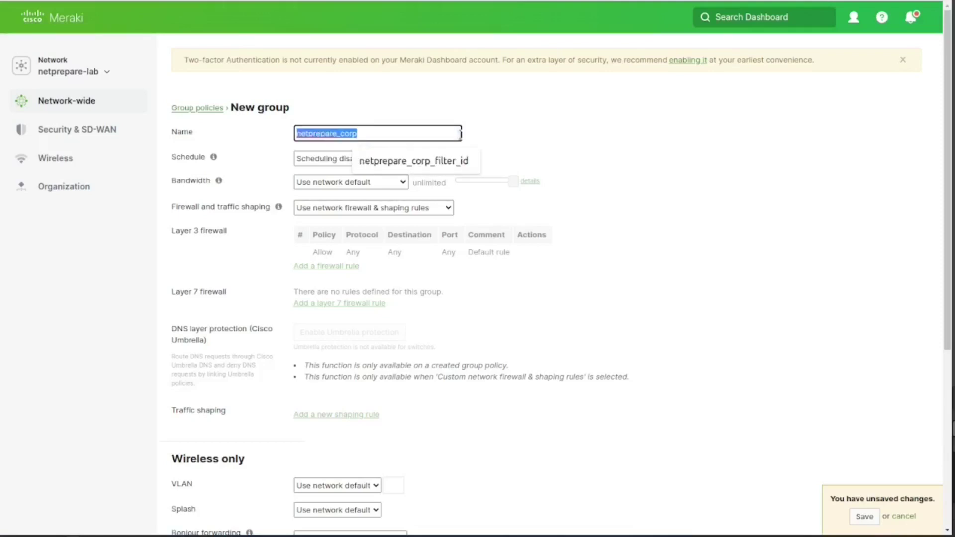
click(675, 139)
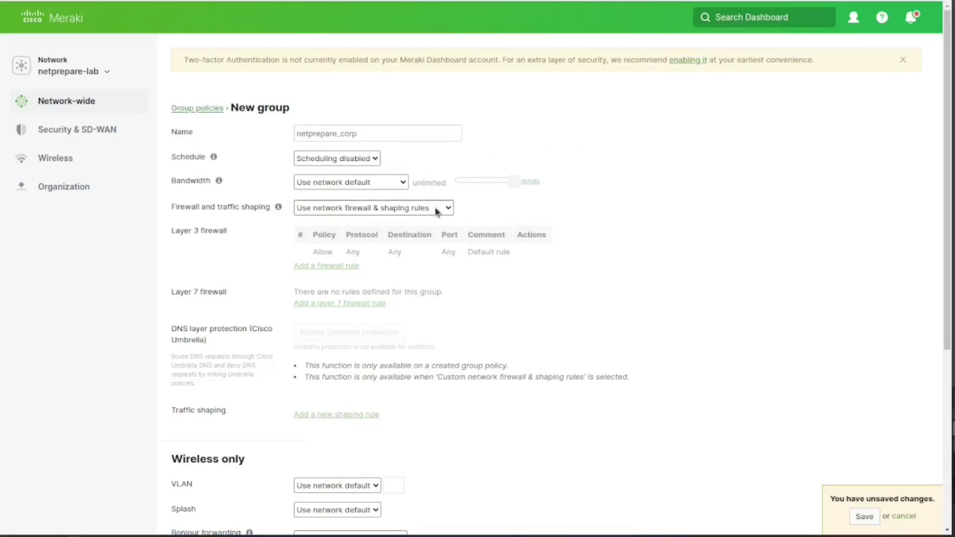
- Set Custom network firewall & shaping rules with no rules, then save the policy
click(374, 209)
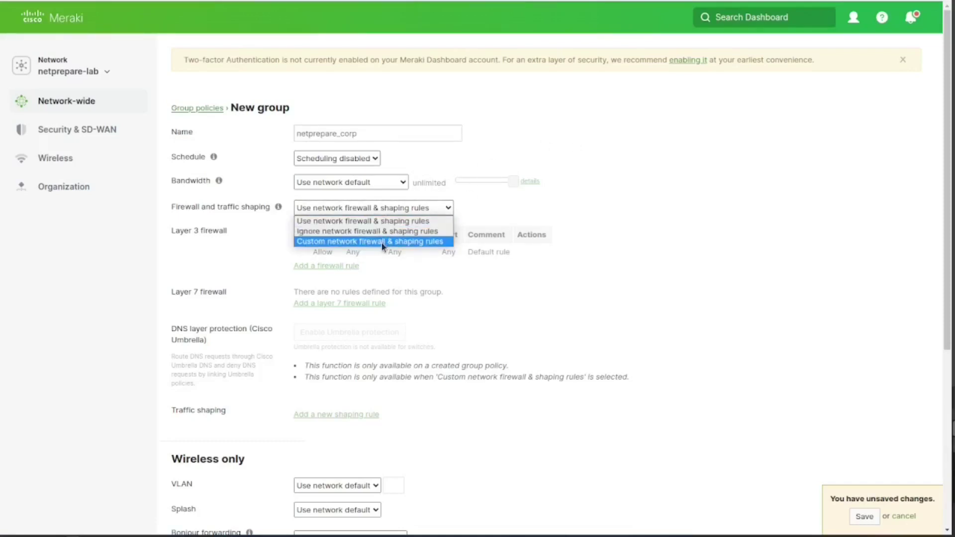
click(381, 242)
click(348, 268)
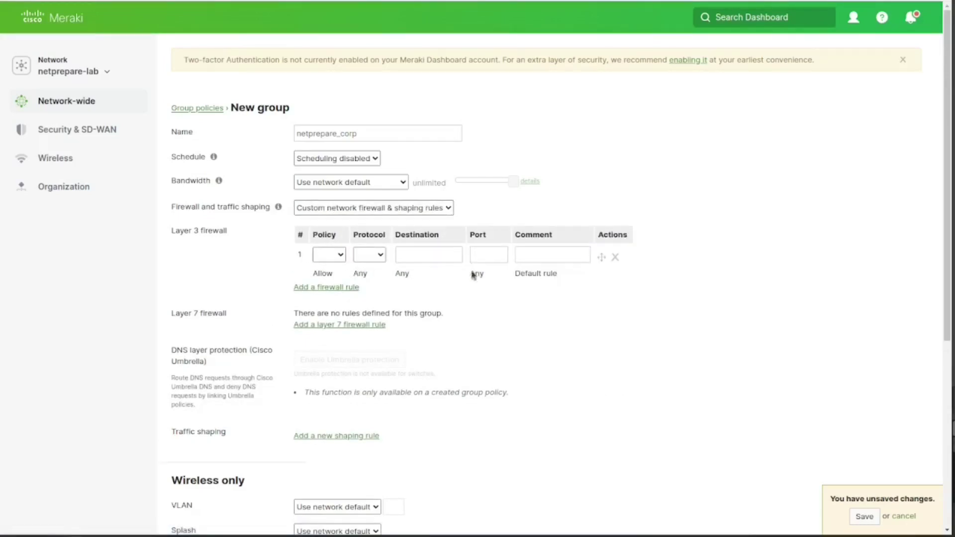
click(616, 258)
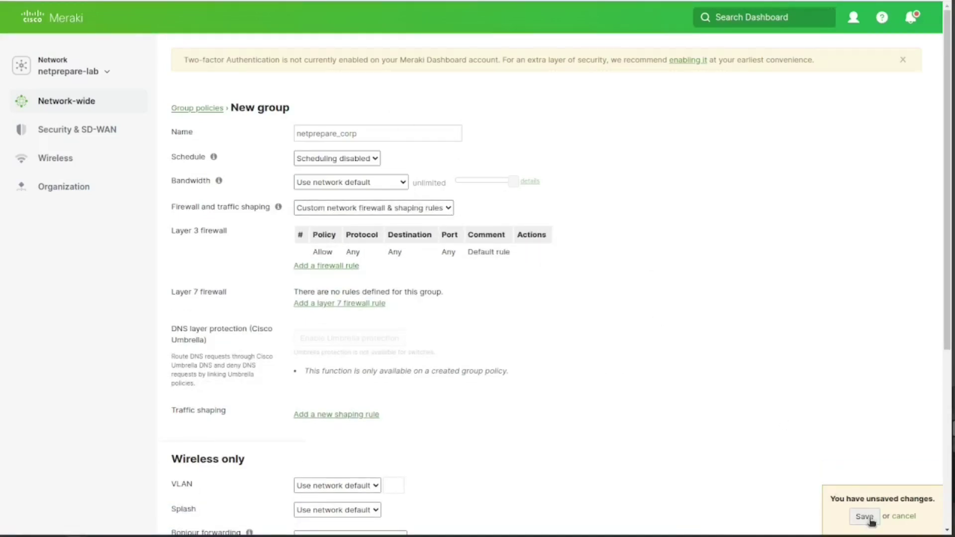
scroll(637, 454, down, 5)
scroll(638, 454, up, 5)
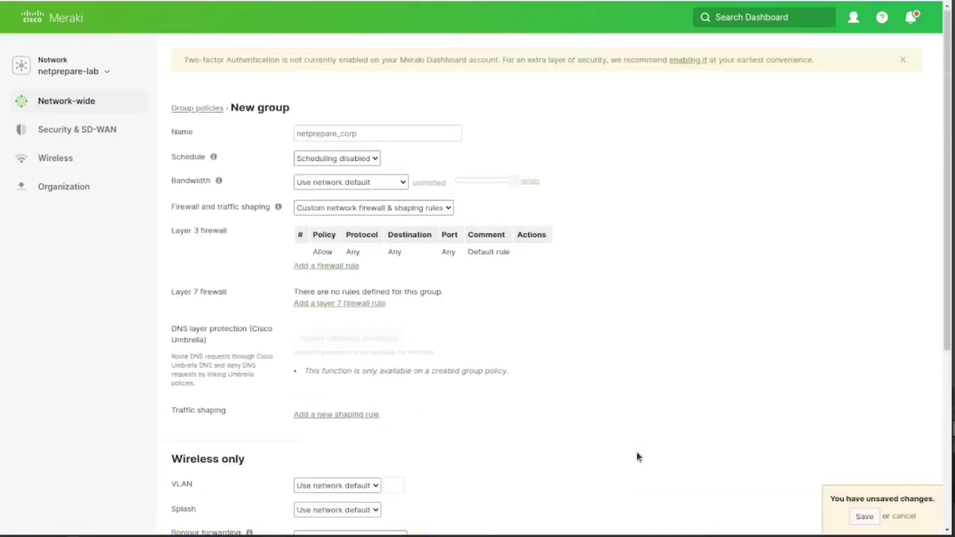
click(866, 516)
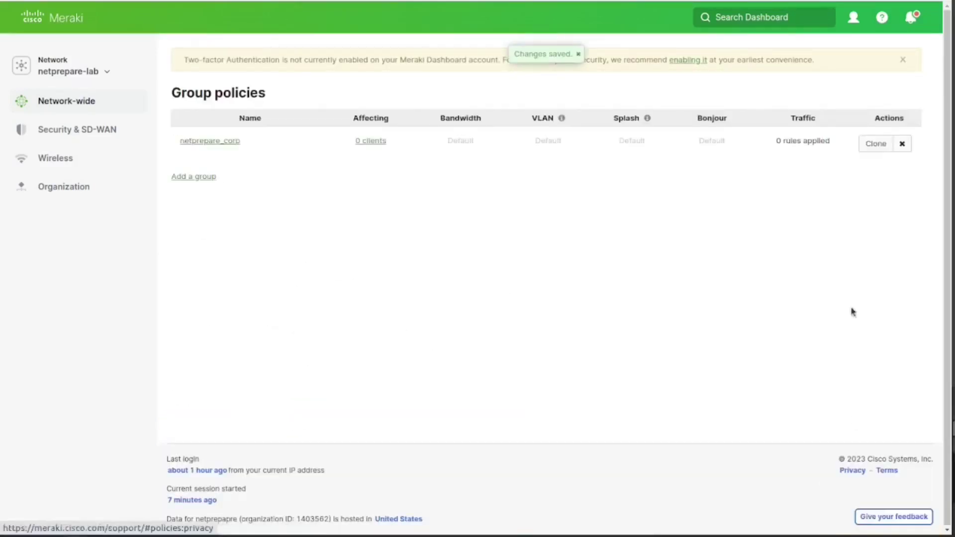
- Add another group policy named netprepare_guest
click(213, 182)
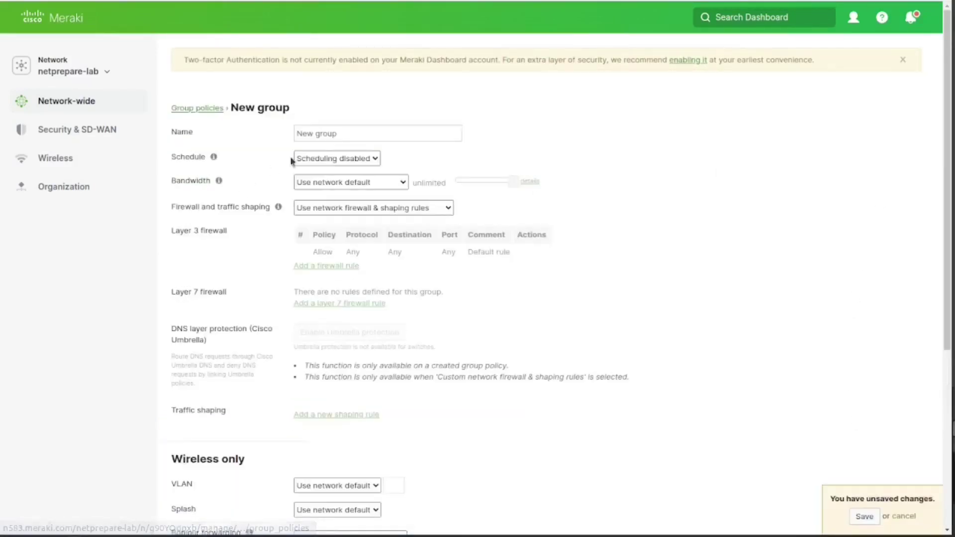
triple_click(319, 132)
text(netprepare_corp)
key(BackSpace)
key(BackSpace)
key(BackSpace)
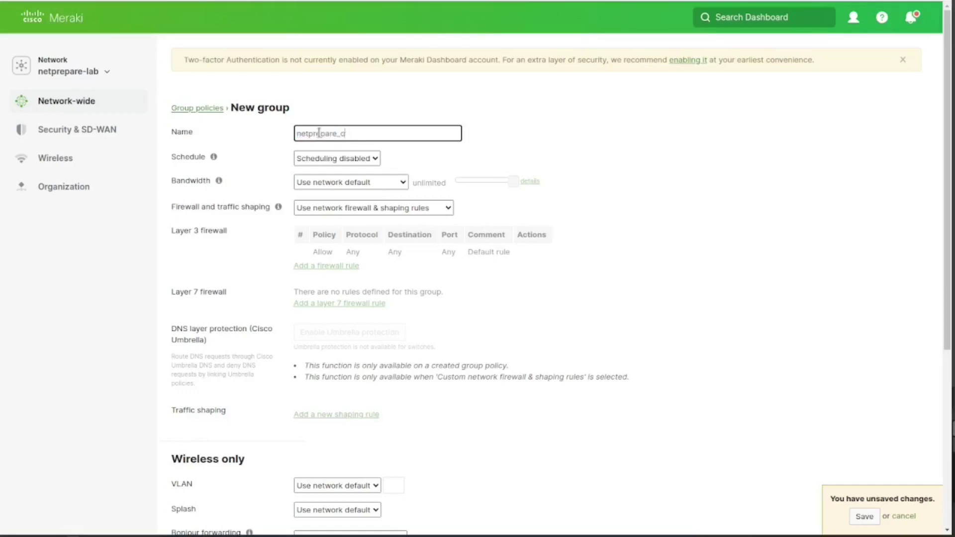
text(guest)
click(600, 190)
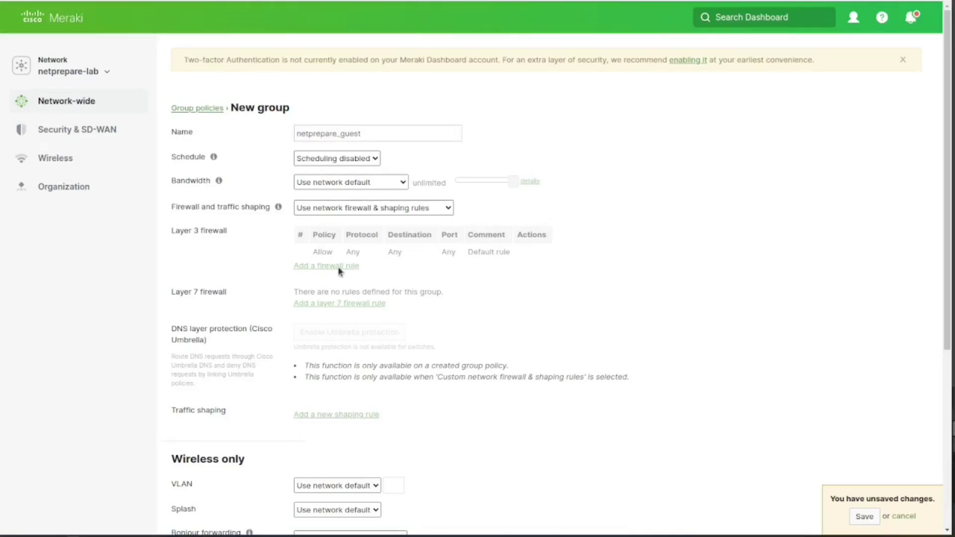
- Choose custom firewall rules and add three Deny rules using Any protocol
click(367, 209)
click(374, 241)
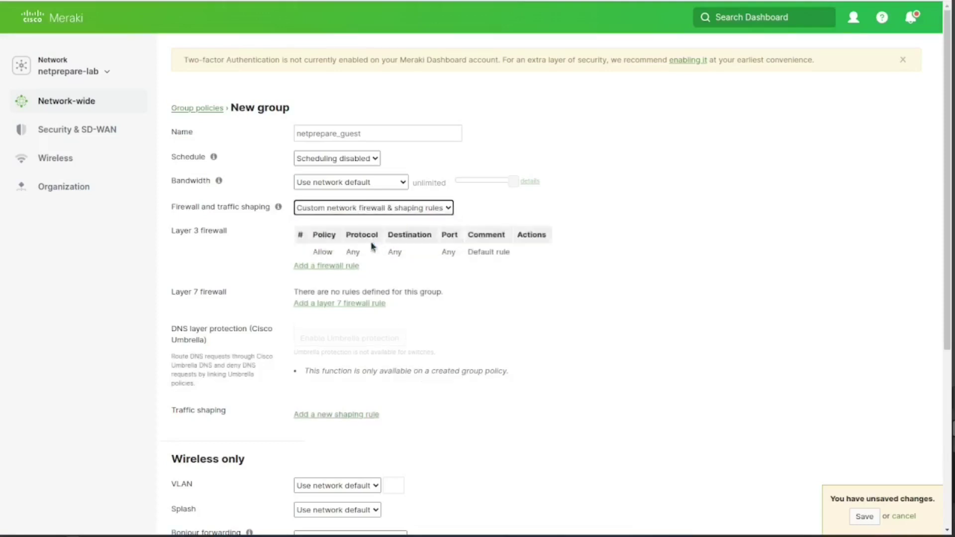
click(337, 266)
click(338, 288)
click(337, 309)
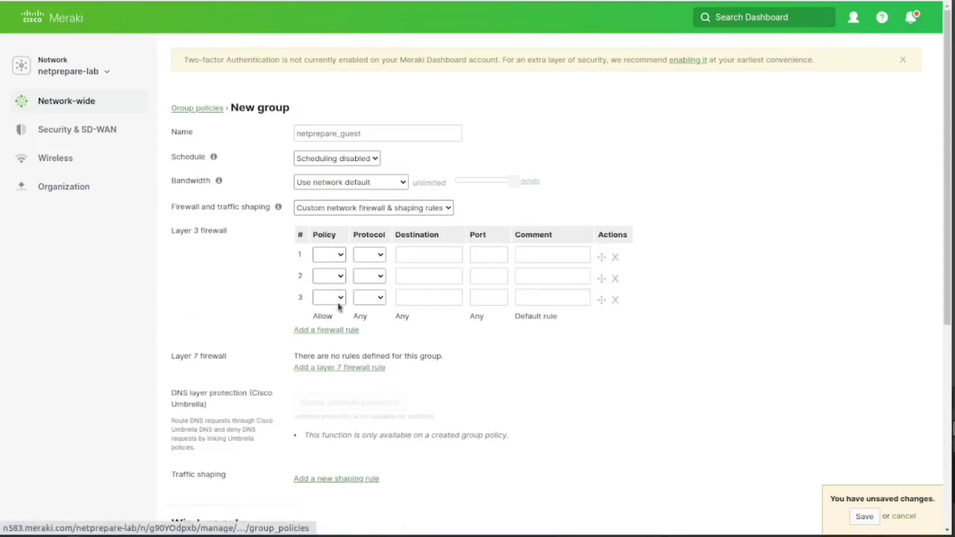
click(335, 255)
click(330, 278)
click(341, 299)
click(369, 255)
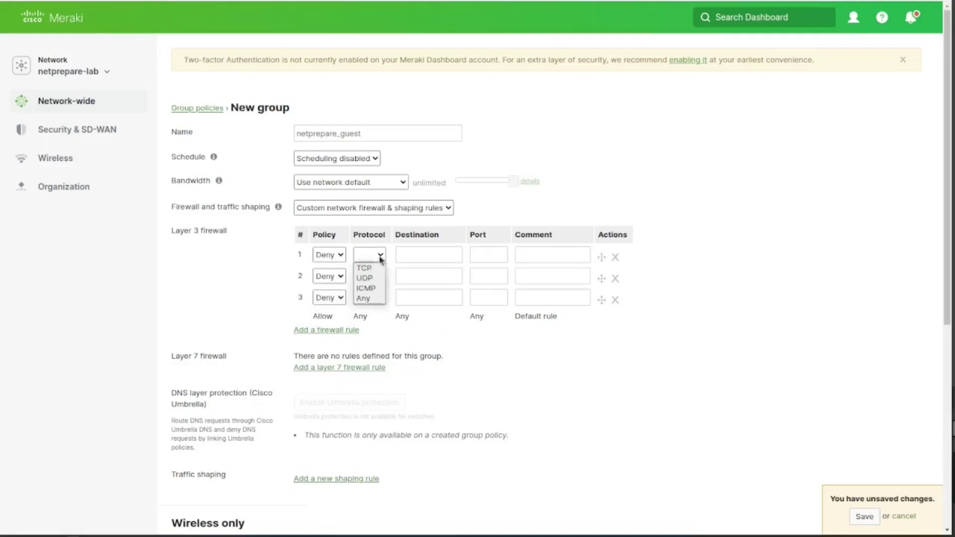
click(362, 297)
click(369, 276)
click(363, 318)
click(370, 297)
click(362, 341)
- Enter destinations 10.0.0.0/8, 192.168.0.0/16 and 172.16.0.0/12, then save netprepare_guest
click(443, 255)
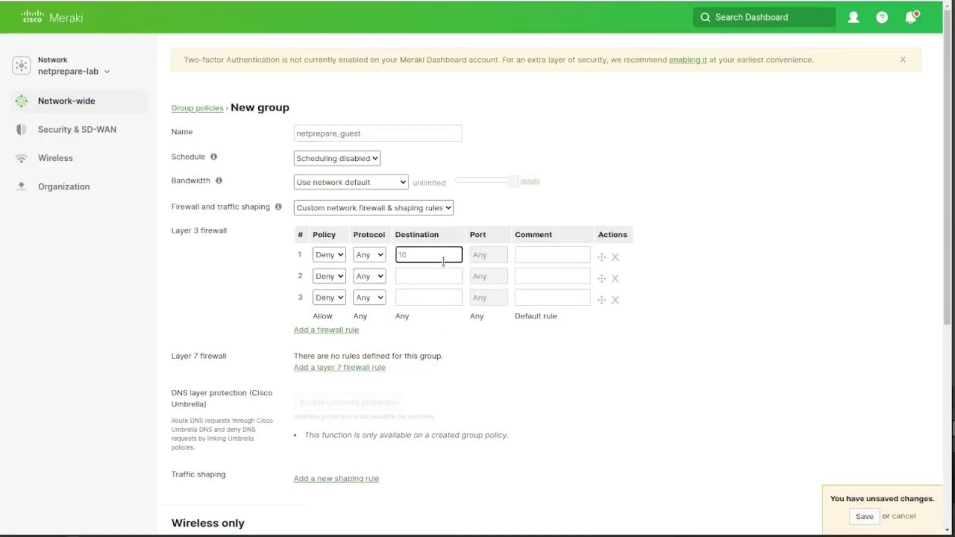
key(Tab)
key(Tab)
key(Tab)
key(Tab)
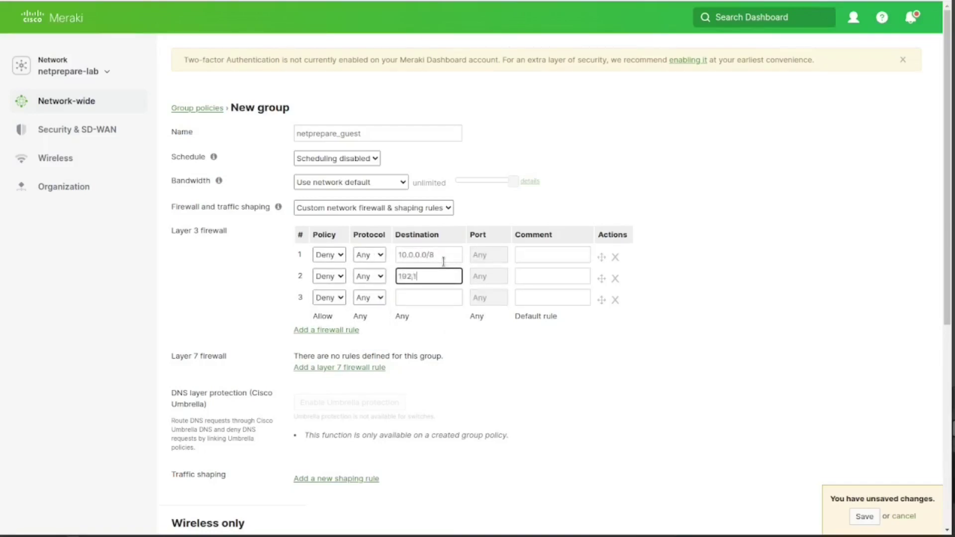
text(192.168.0.0/16)
key(Tab)
key(Tab)
key(Tab)
key(Tab)
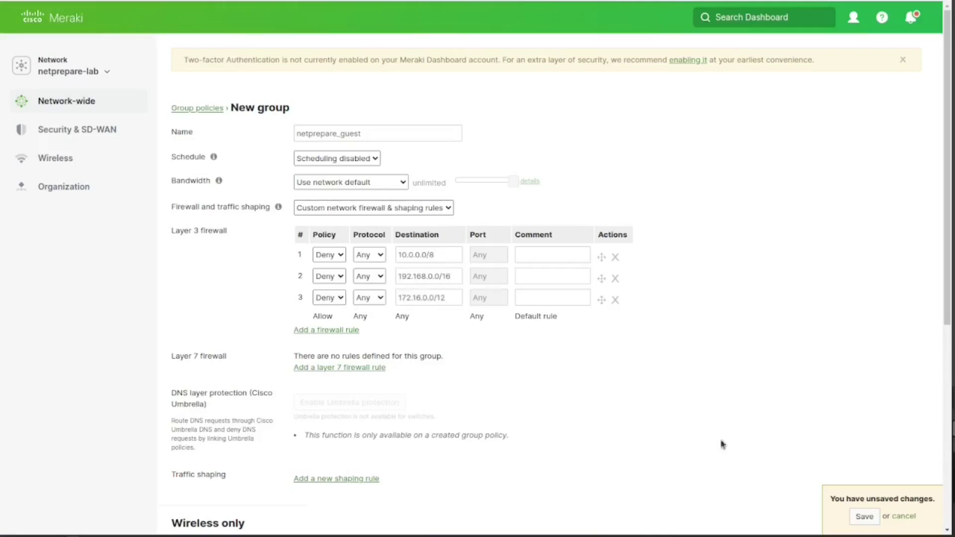
click(865, 516)
mouse_move(86, 139)
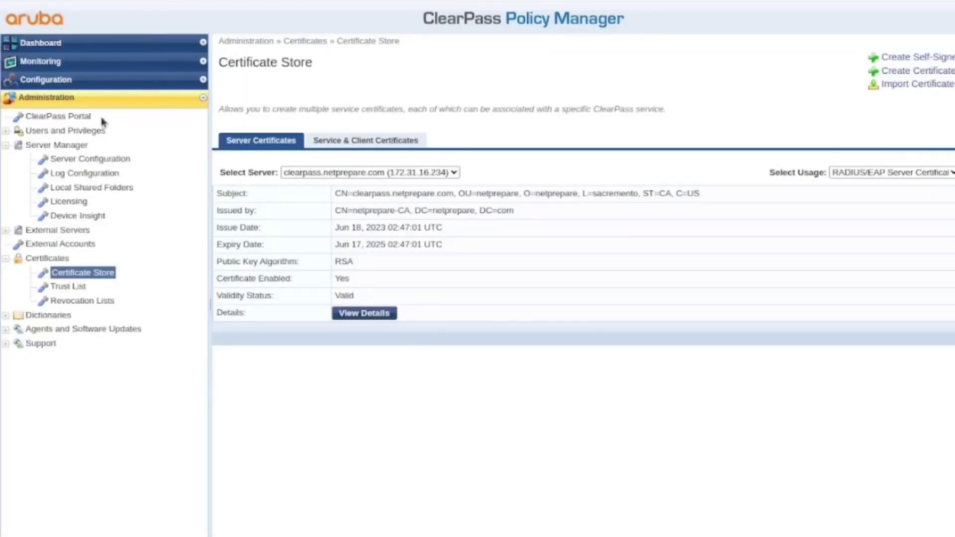
- Open the NetPrepare_mx_ssid 802.1X Wireless service from ClearPass's Services list
click(75, 80)
click(60, 115)
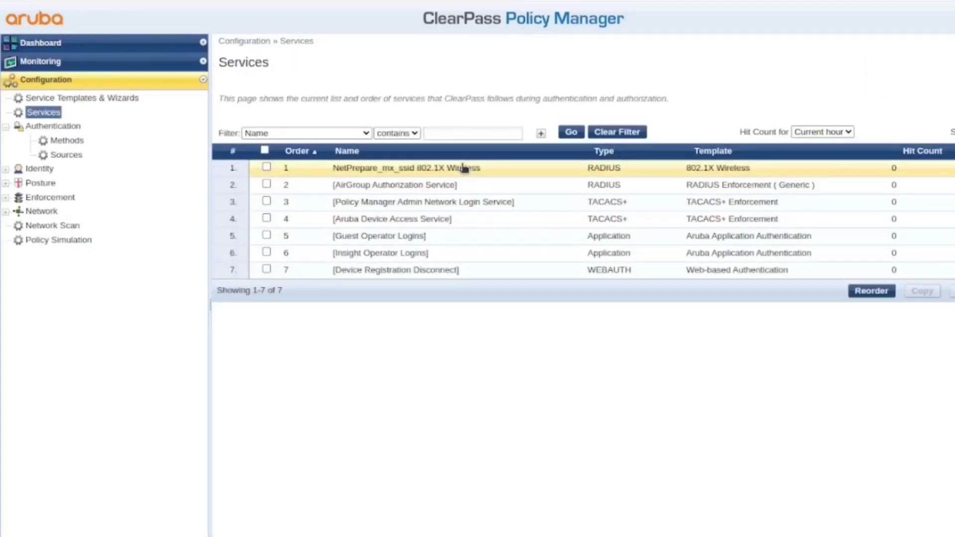
click(464, 168)
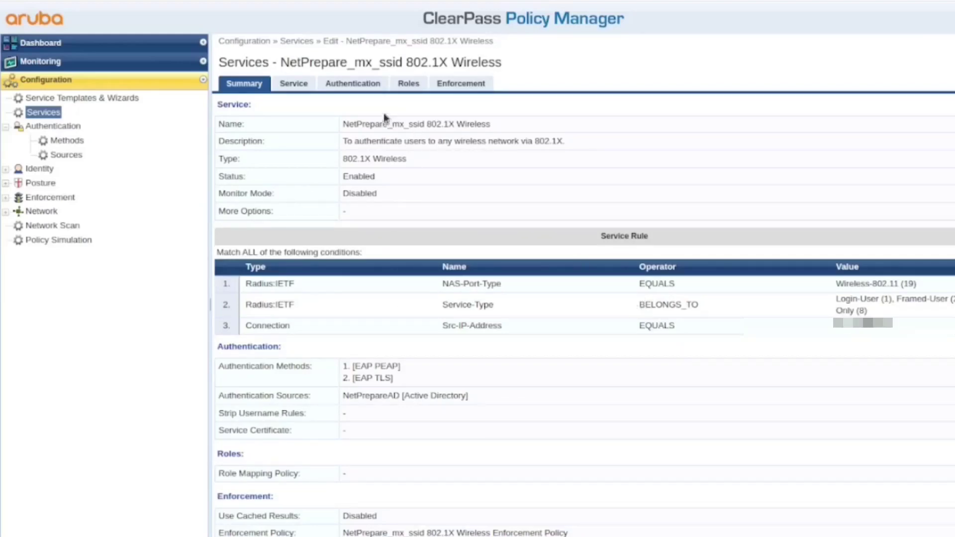
- Review the service's Service, Authentication, Roles and Enforcement settings
click(310, 87)
click(342, 90)
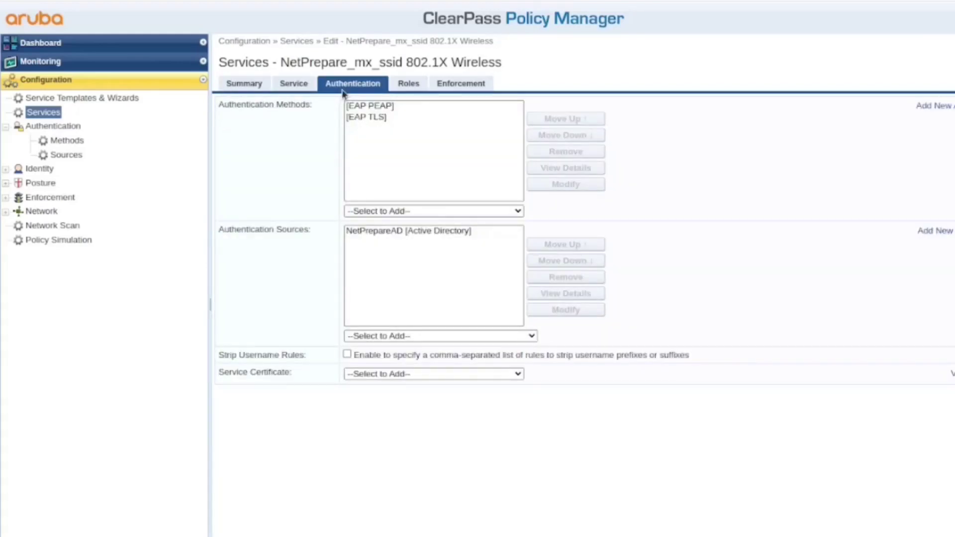
click(398, 89)
click(476, 84)
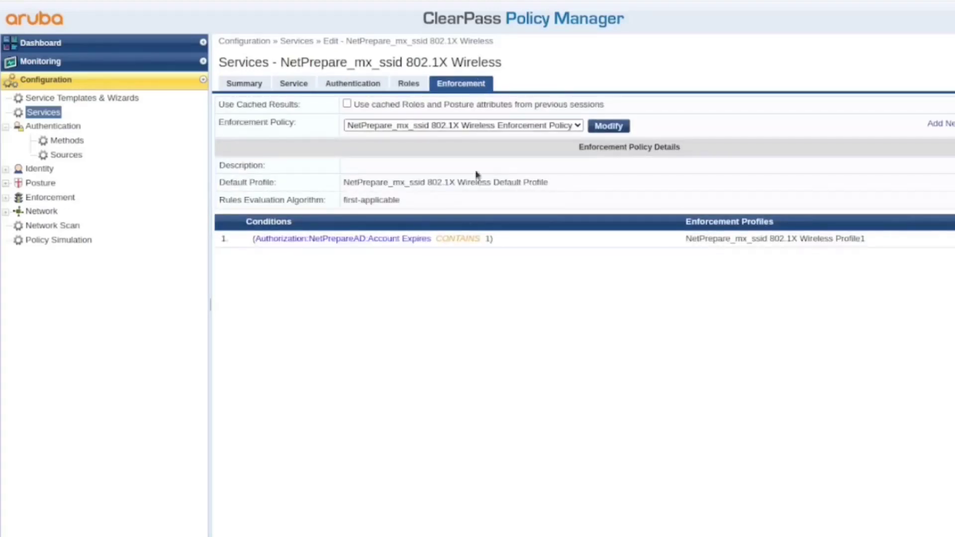
- Edit the enforcement policy rules and remove the existing account-expiry rule
click(608, 126)
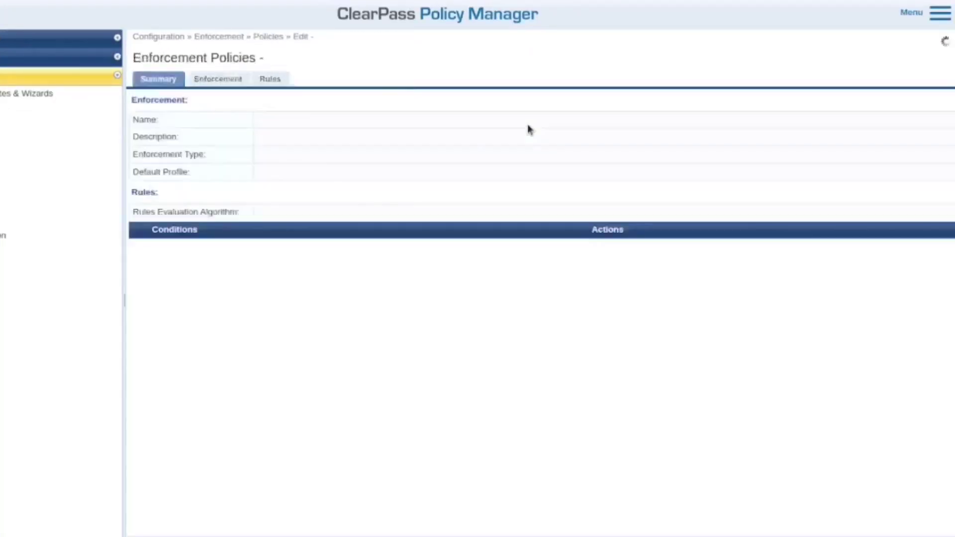
click(229, 102)
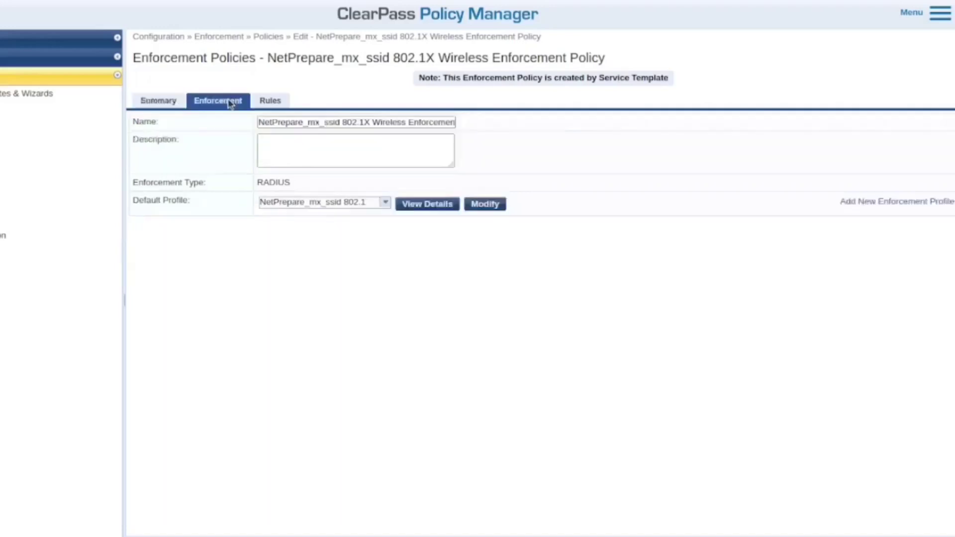
click(269, 102)
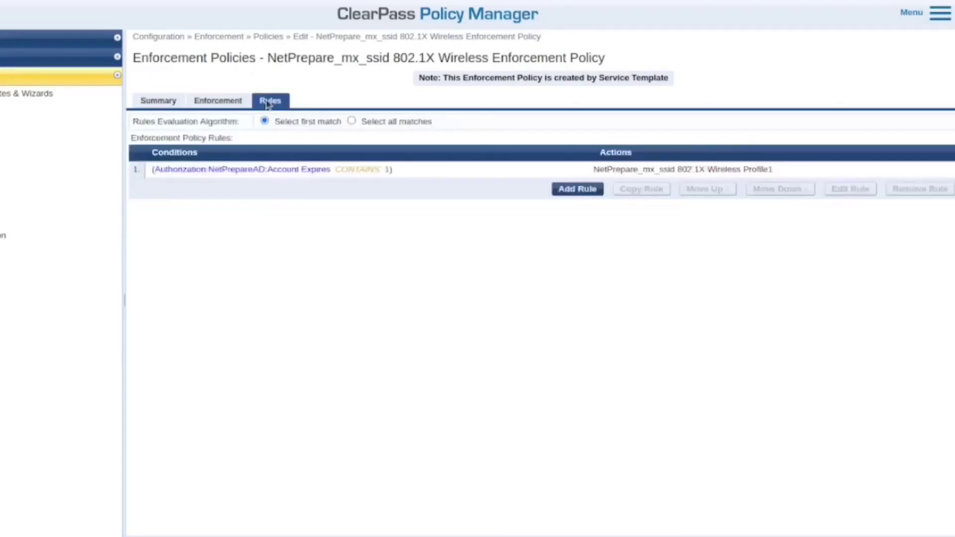
click(417, 167)
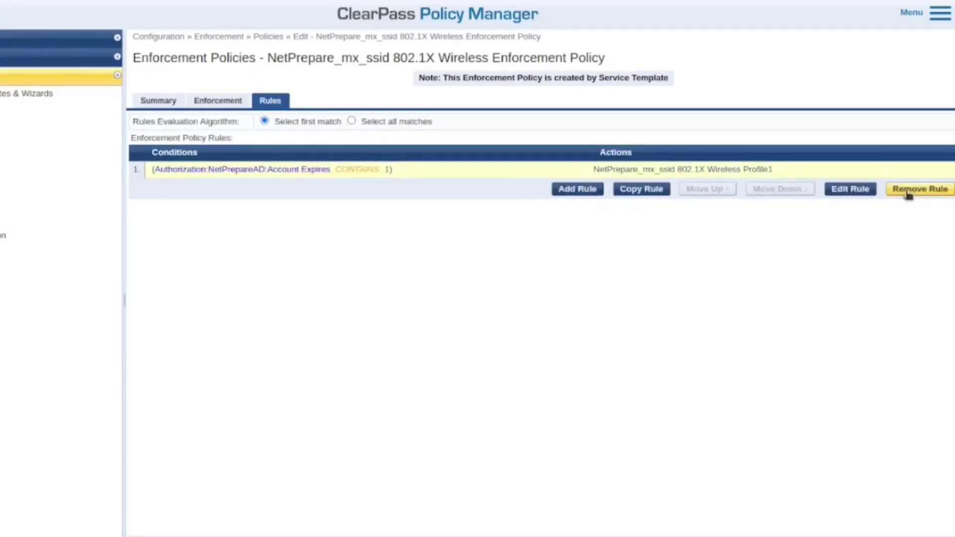
click(907, 191)
click(577, 175)
click(330, 413)
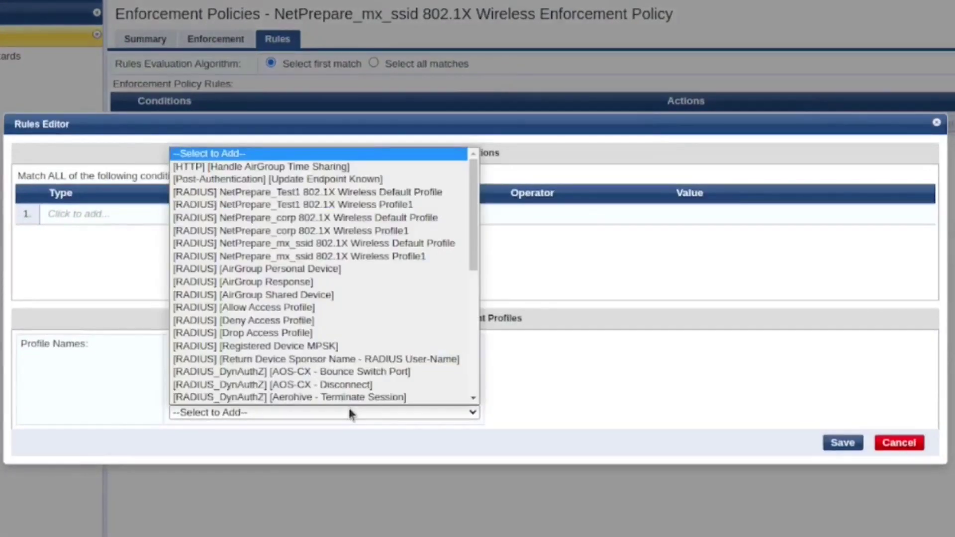
click(669, 380)
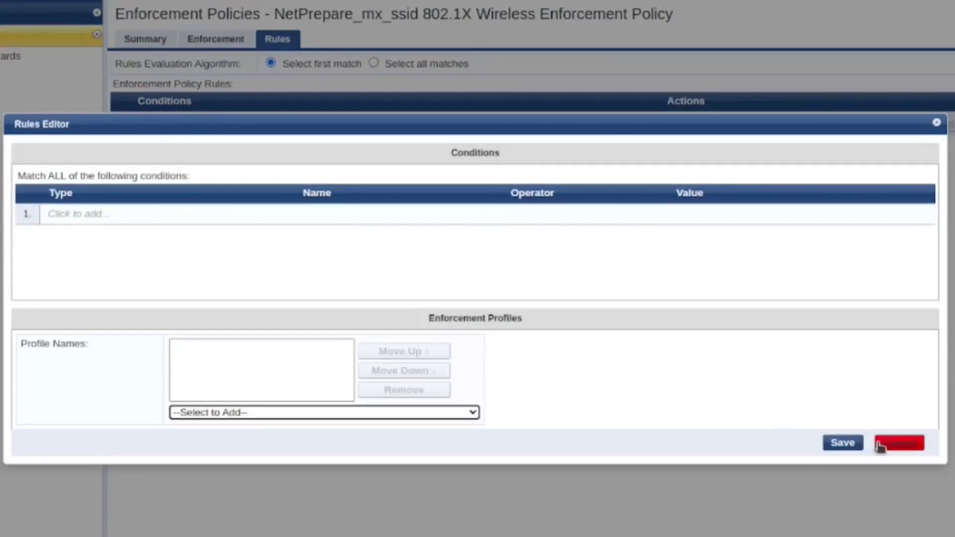
- Add a rule condition Authorization:NetPrepareAD memberOf EQUALS_IGNORE_CASE corp
click(117, 213)
click(198, 212)
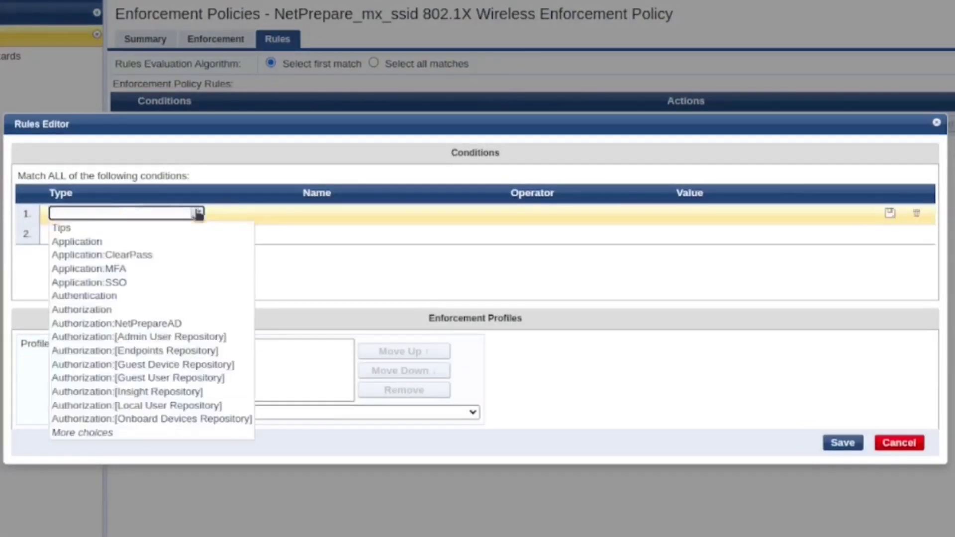
click(199, 324)
click(450, 213)
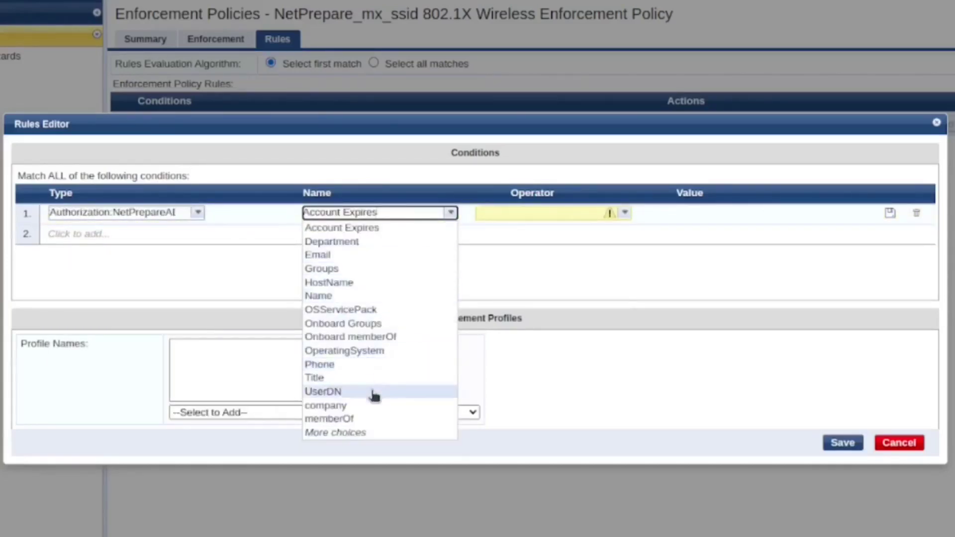
click(368, 419)
click(623, 214)
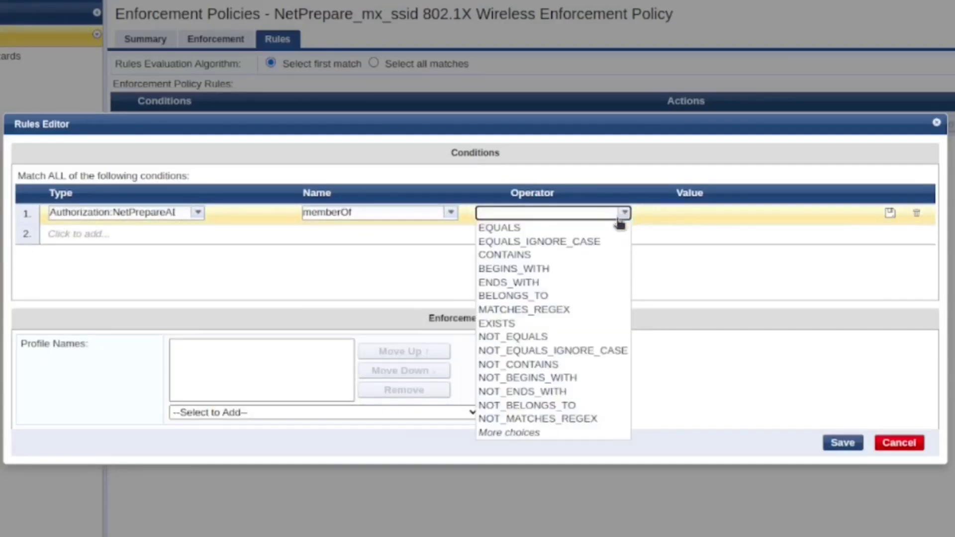
click(617, 228)
text(corp)
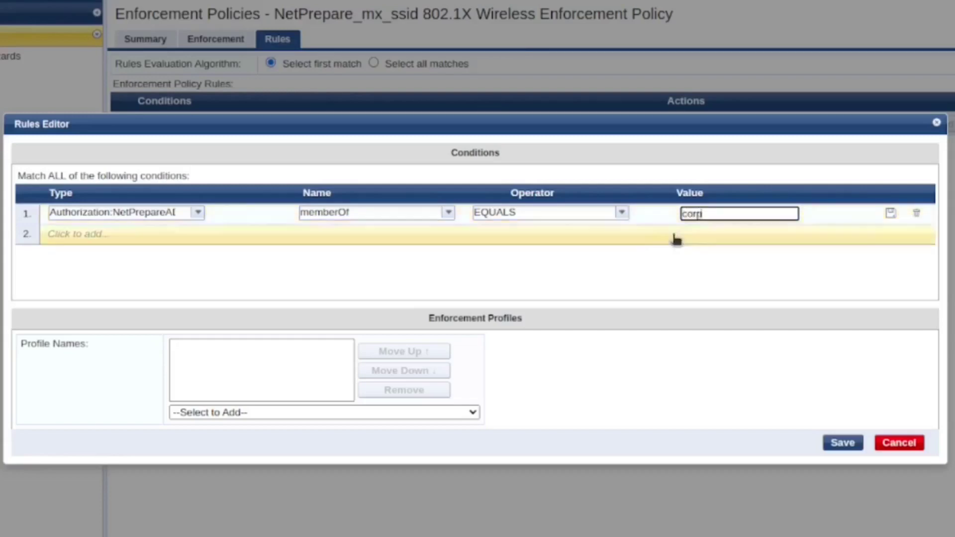
key(Return)
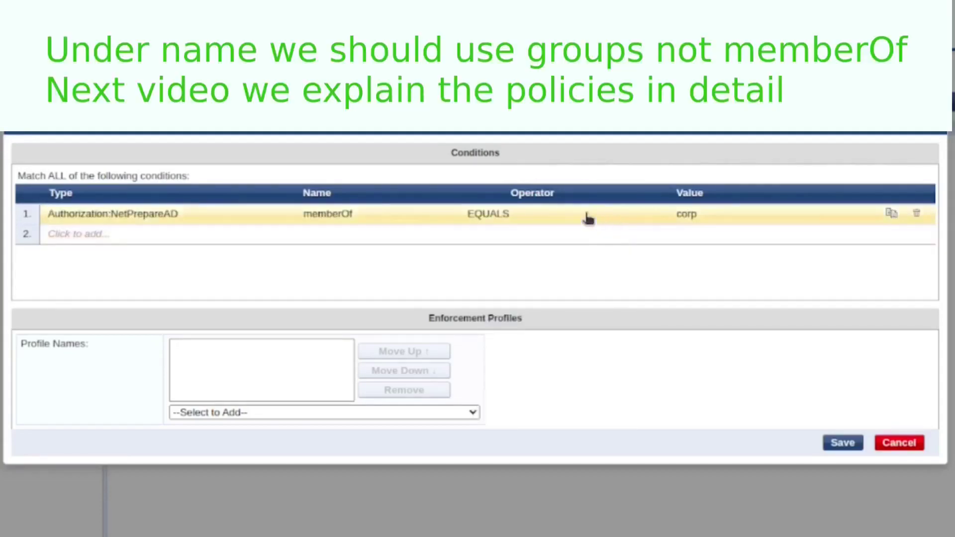
click(589, 219)
click(621, 213)
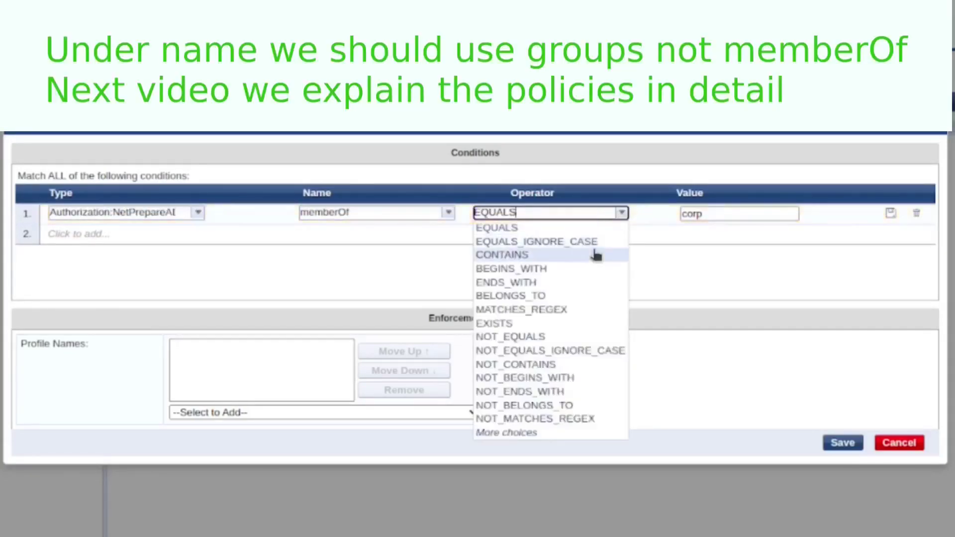
click(595, 243)
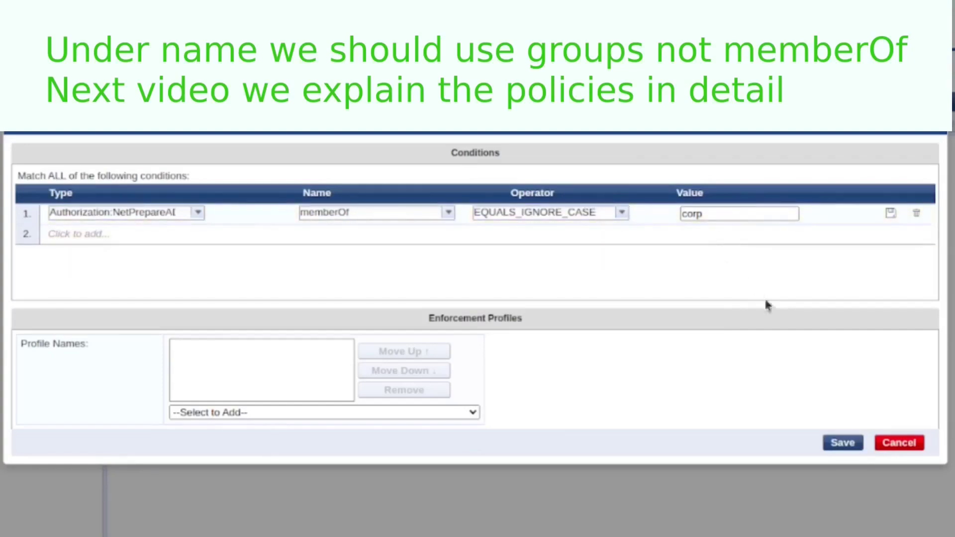
- Attach Allow Access Profile to the new rule and save it
click(388, 414)
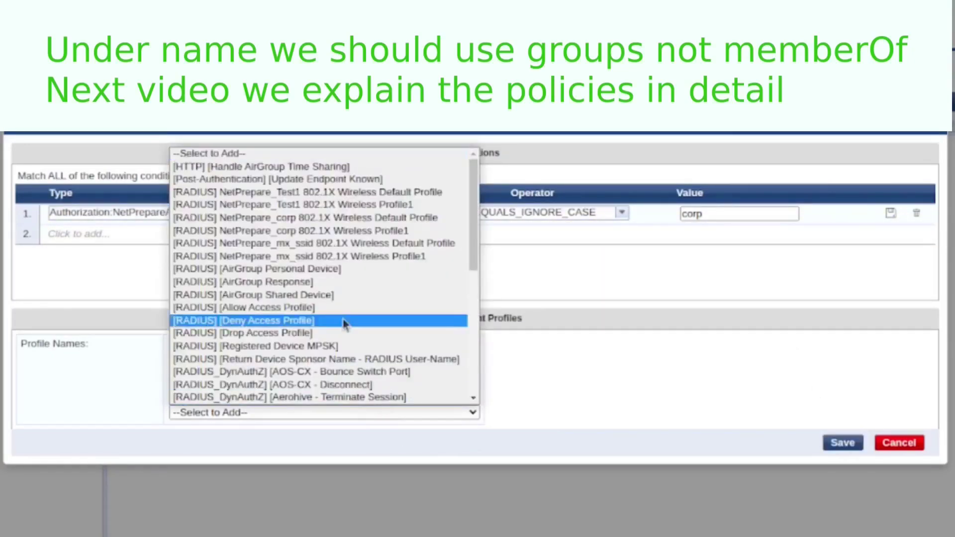
click(279, 303)
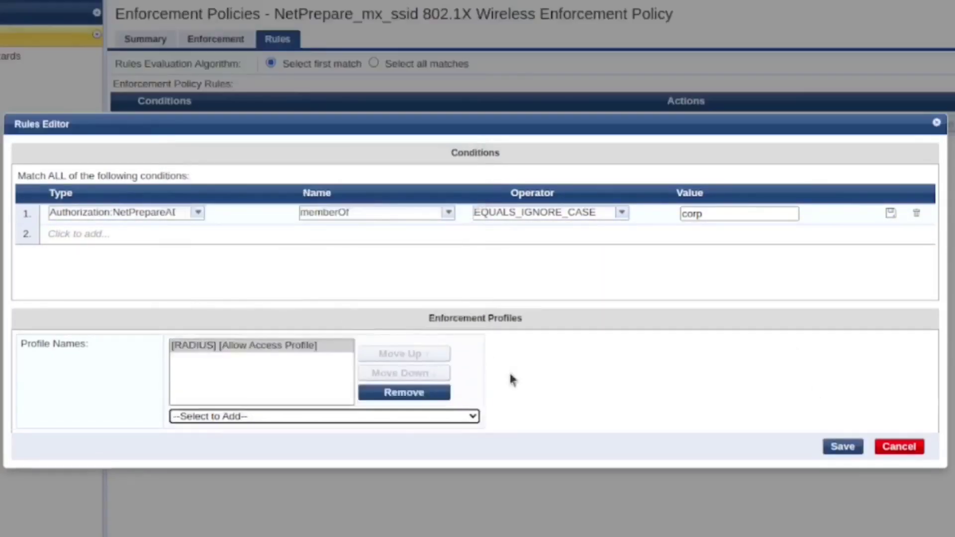
click(843, 448)
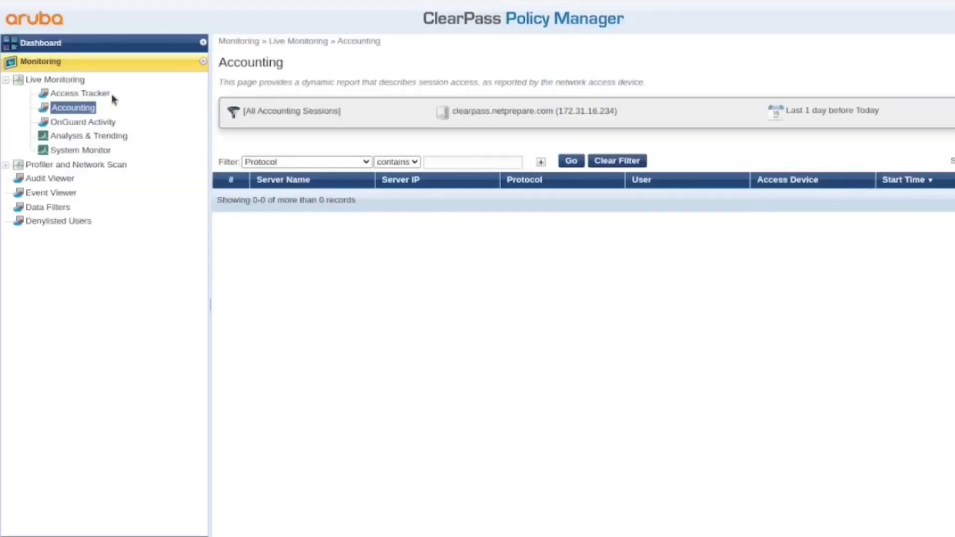
- Inspect the newest accepted and earlier requests in the Access Tracker
click(109, 94)
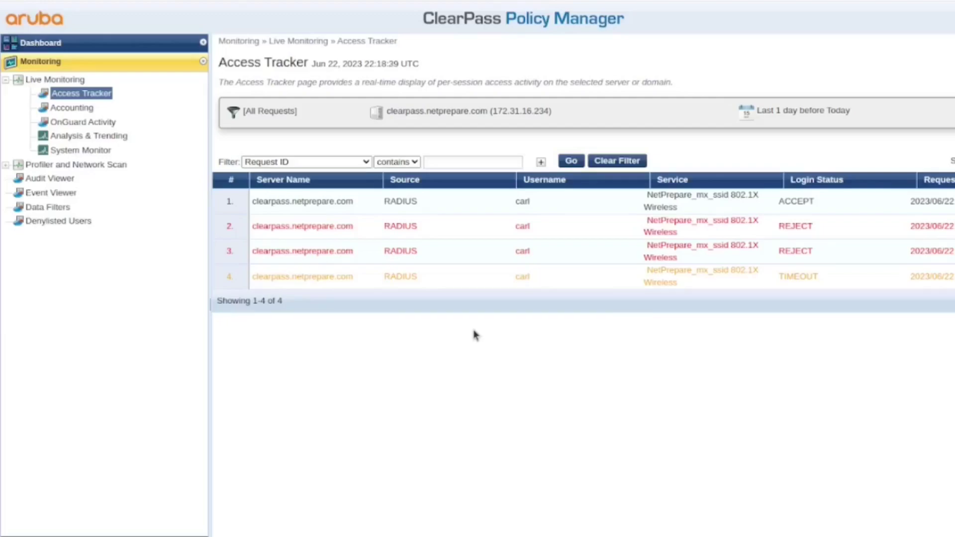
click(693, 221)
click(751, 484)
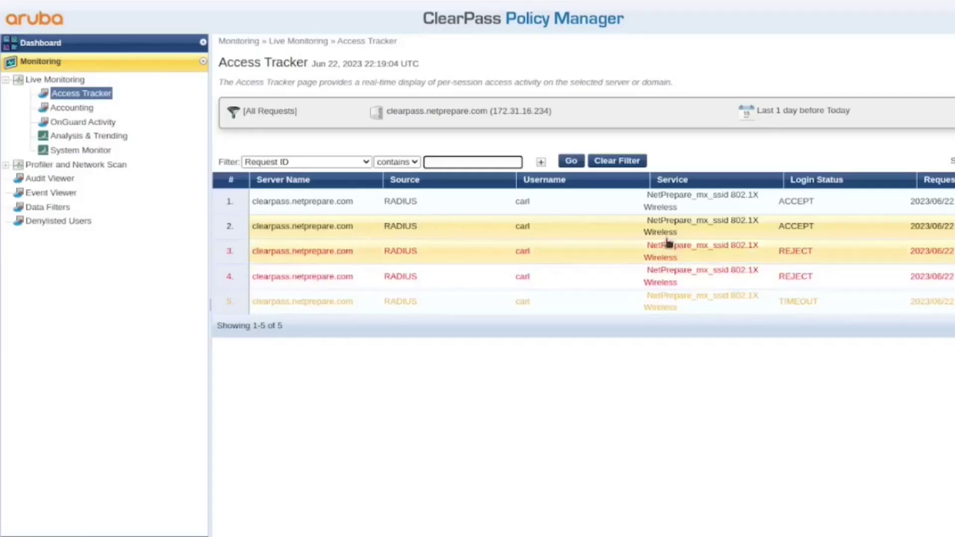
click(669, 244)
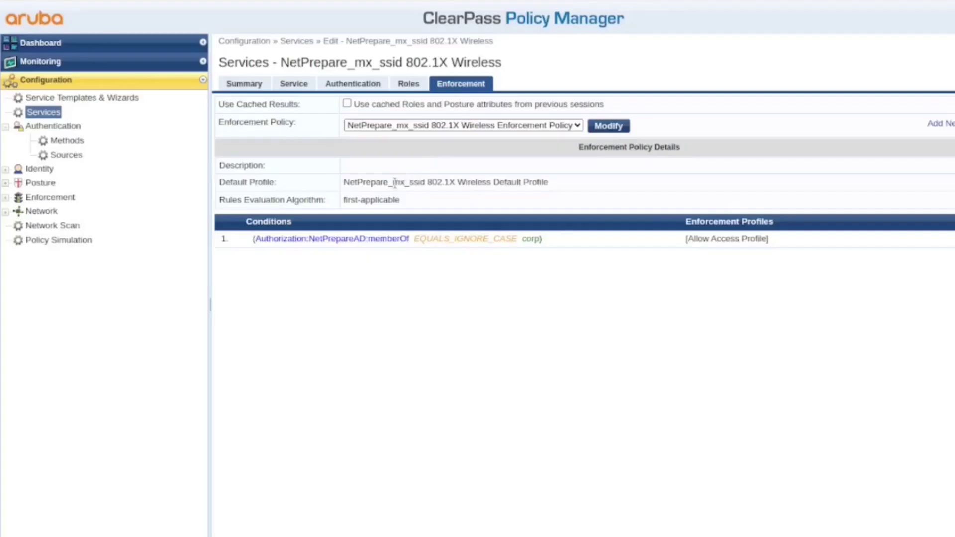
triple_click(396, 184)
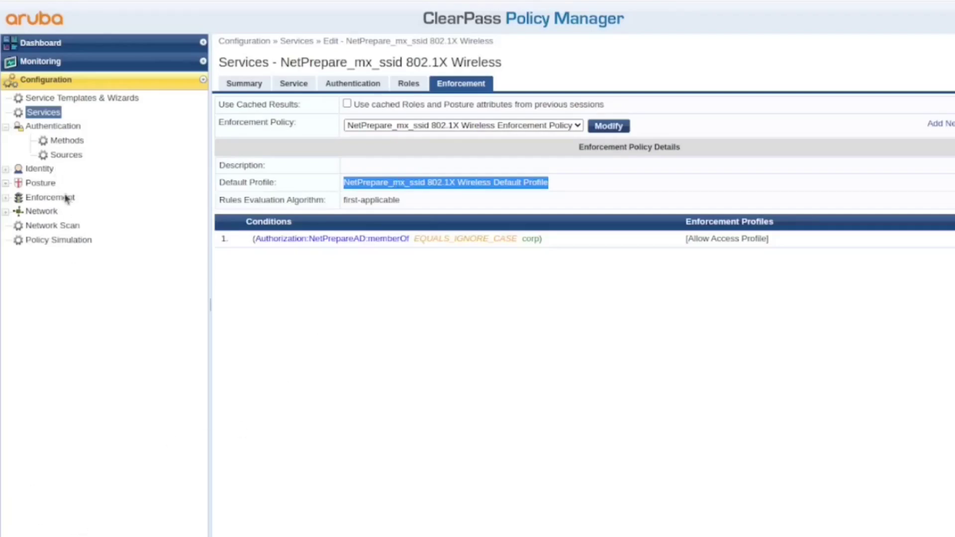
- Open the NetPrepare_mx_ssid 802.1X Wireless Default Profile under Enforcement Profiles
click(55, 185)
click(76, 241)
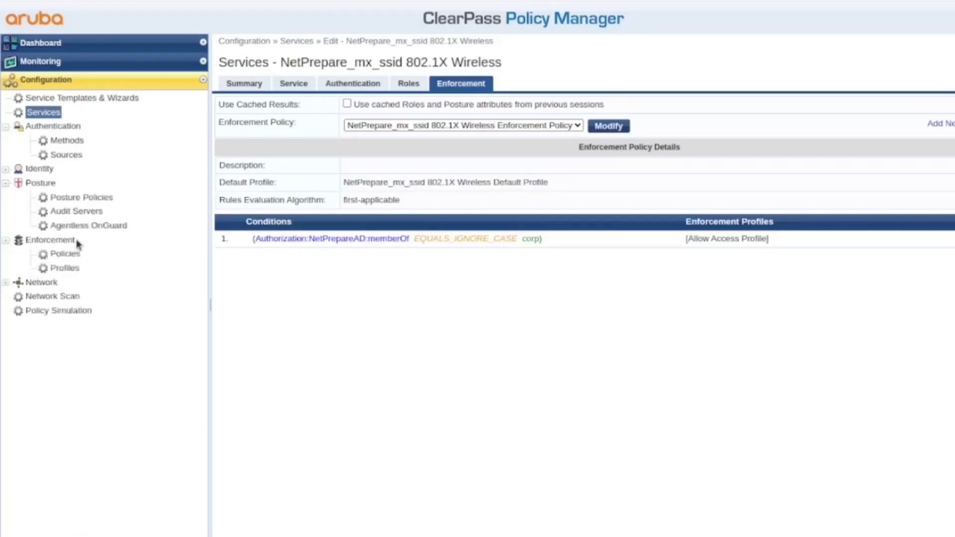
click(78, 269)
click(486, 166)
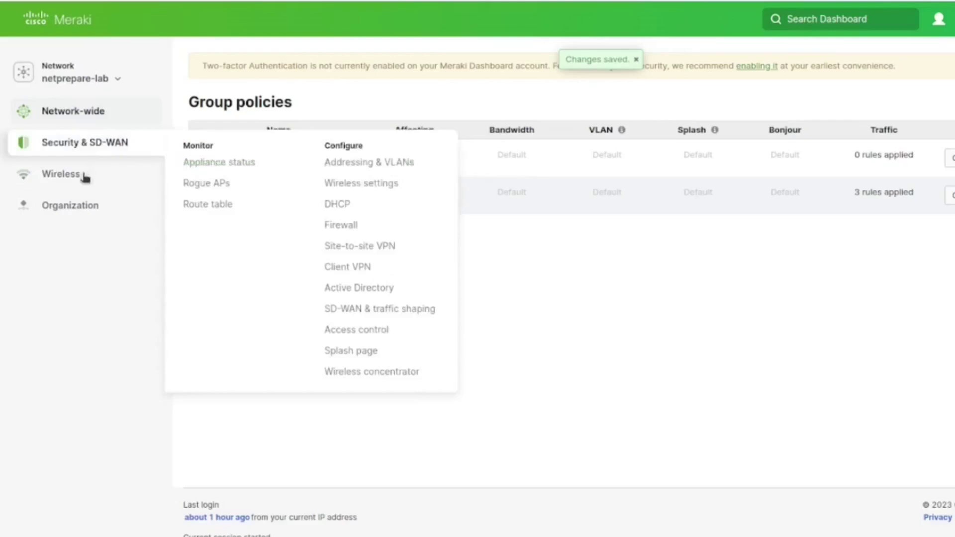
- Open the wireless Firewall & traffic shaping page for netprepare-corp and scroll through it
mouse_move(81, 179)
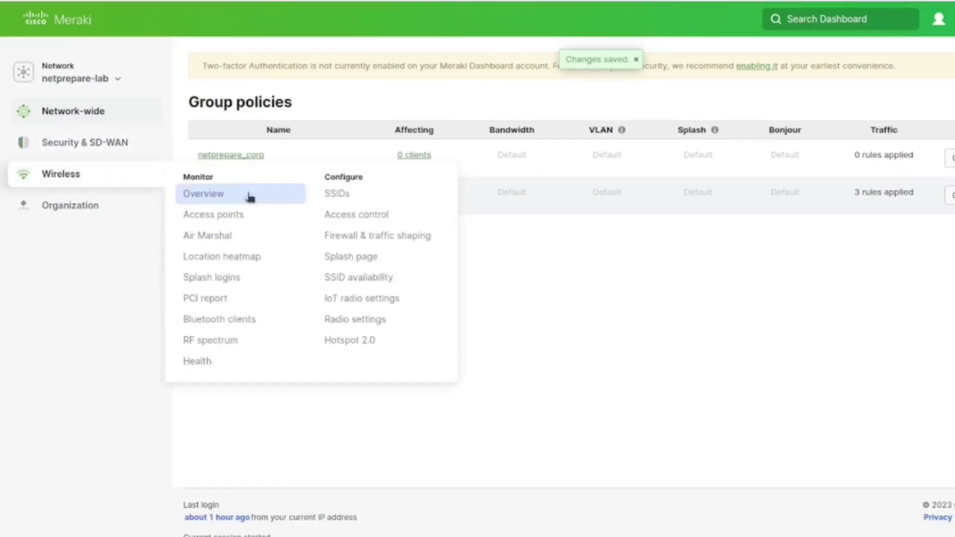
click(380, 236)
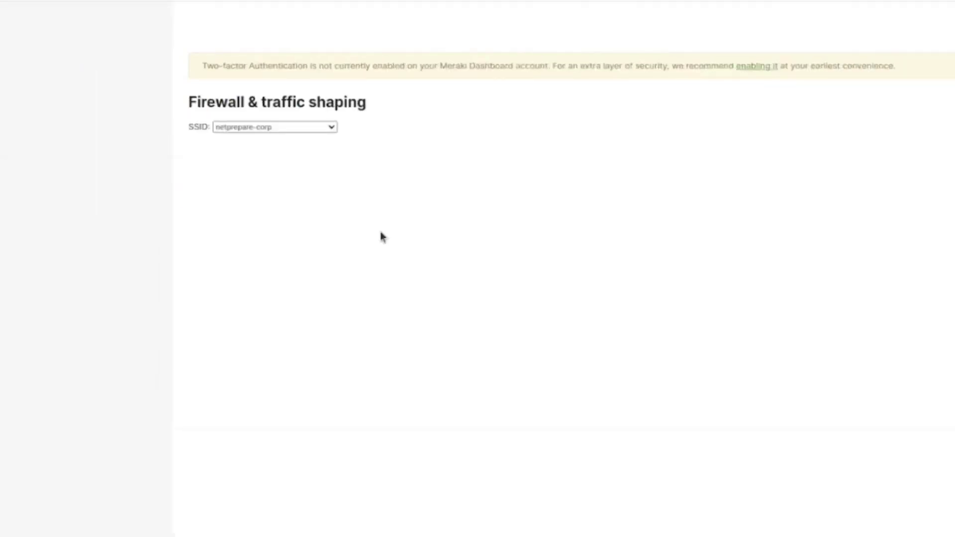
scroll(256, 436, down, 10)
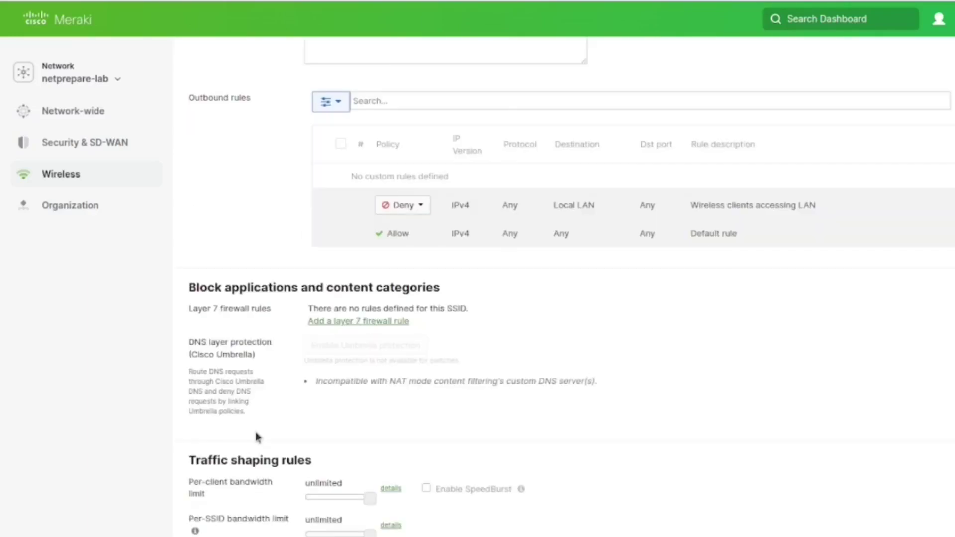
scroll(256, 437, up, 10)
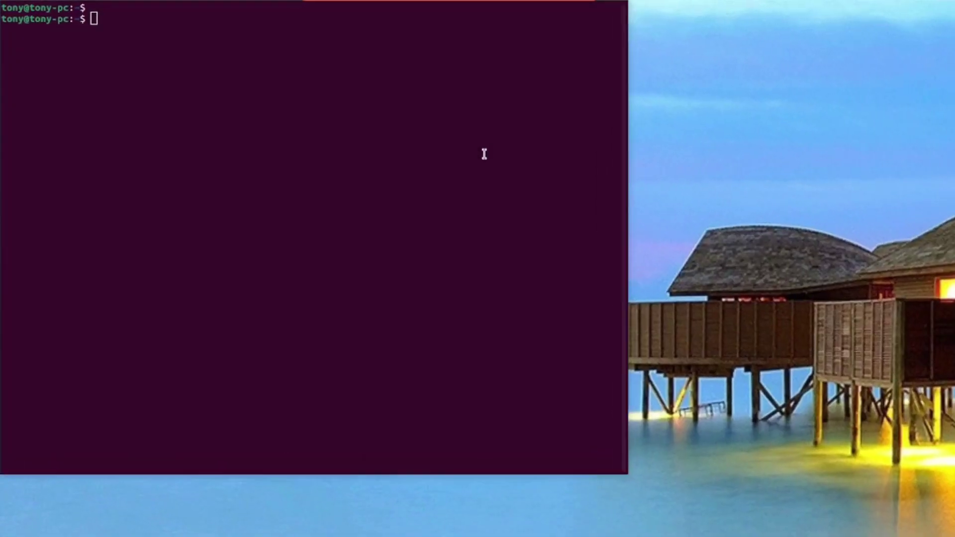
- Ping 192.168.0.1 and stop it after it gets no replies
key(Return)
key(Return)
key(Return)
key(Return)
text(ping )
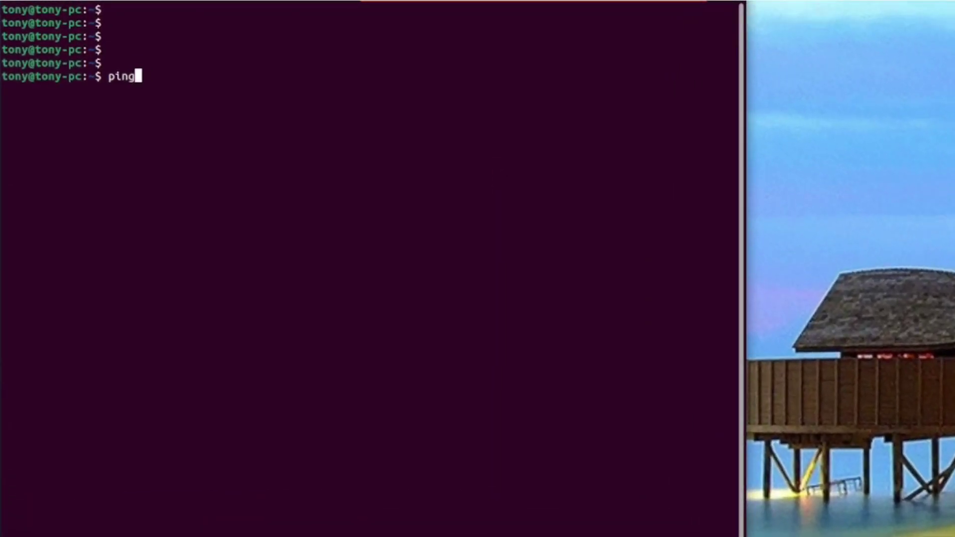
text(192.168.0.1)
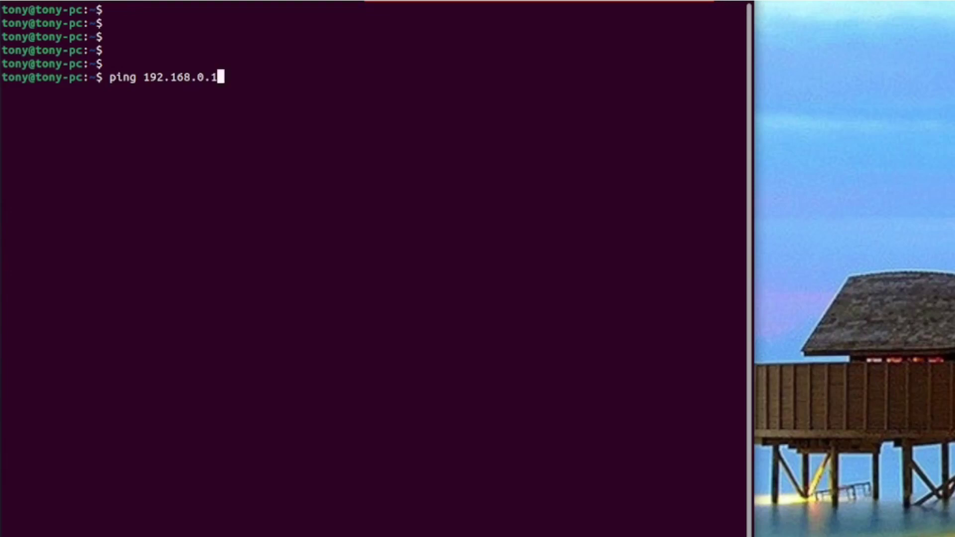
key(Return)
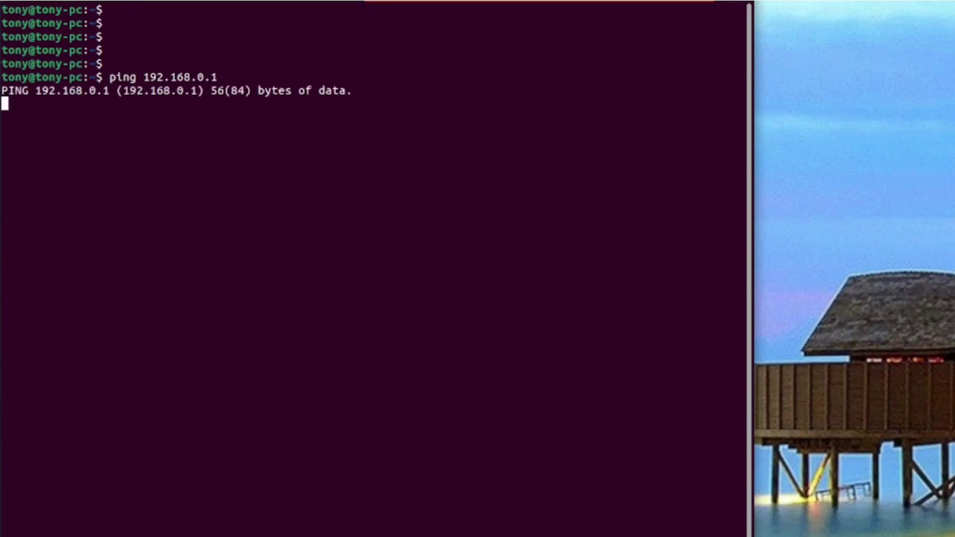
key(ctrl+c)
- Ping 4.2.2.2 and then 8.8.8.8 from command history; both addresses reply
key(Return)
key(Return)
key(Up)
key(BackSpace)
key(BackSpace)
key(BackSpace)
key(BackSpace)
key(BackSpace)
key(BackSpace)
key(BackSpace)
key(BackSpace)
key(BackSpace)
key(BackSpace)
key(BackSpace)
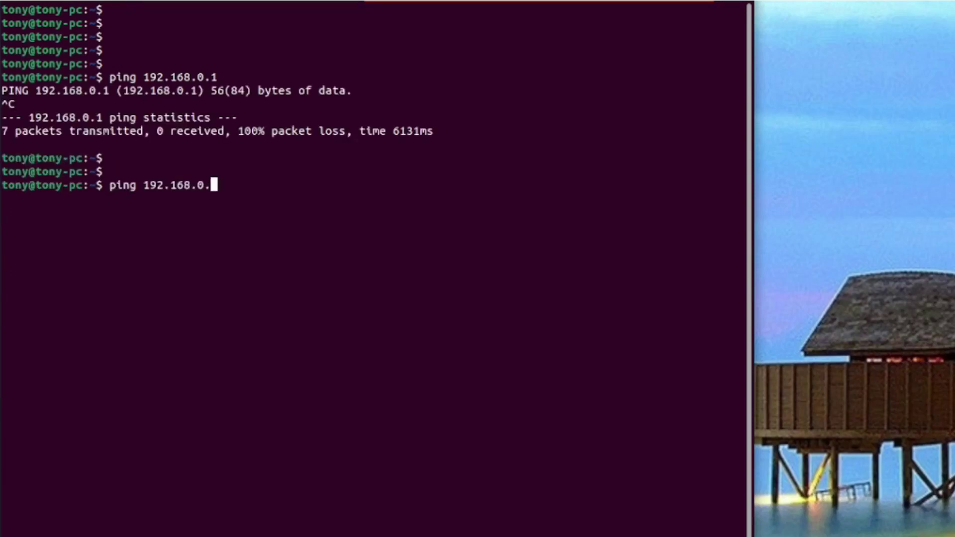
text(4.2.2.2)
key(Return)
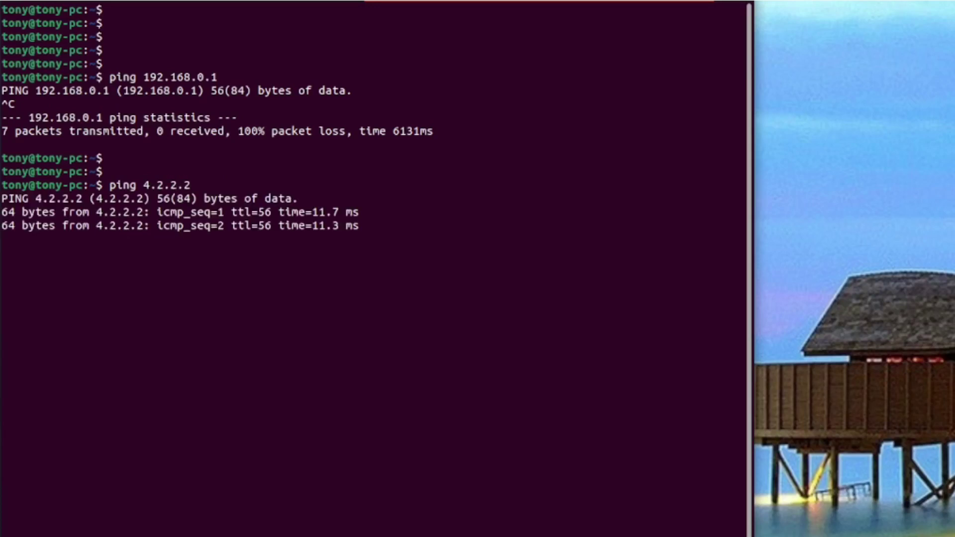
key(ctrl+c)
key(Up)
key(BackSpace)
key(BackSpace)
key(BackSpace)
key(BackSpace)
key(BackSpace)
key(BackSpace)
key(BackSpace)
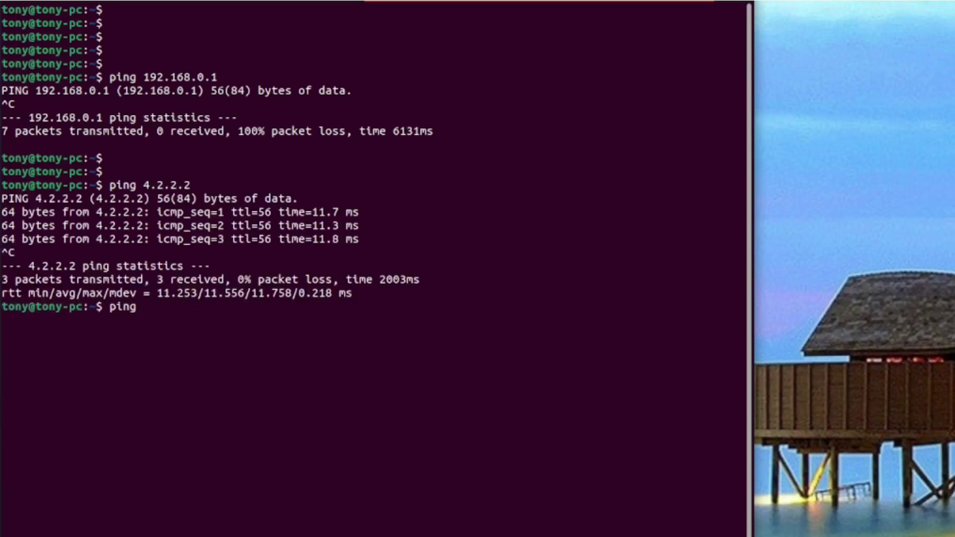
text(8.8.8.8)
key(Return)
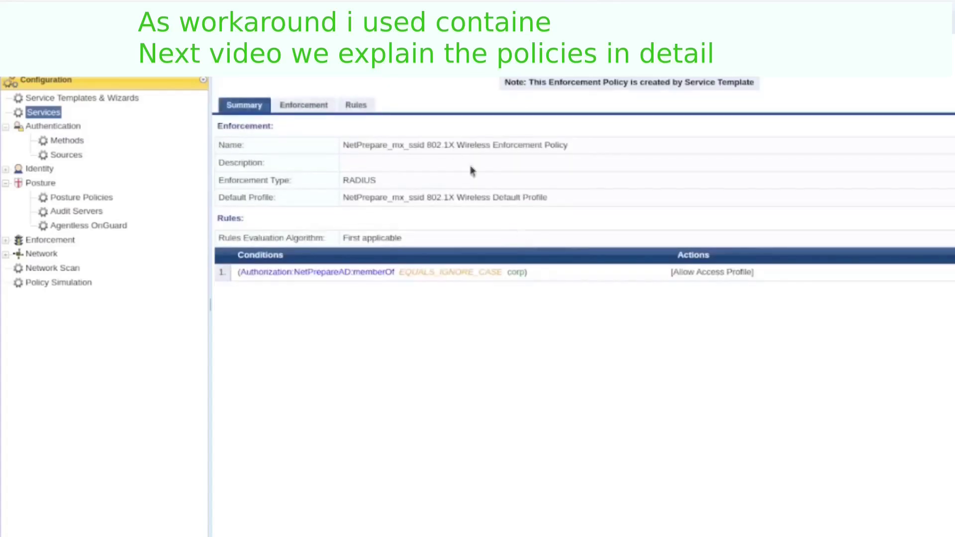
- Change enforcement rule 1's memberOf condition to CONTAINS Administrators and save the rule
click(304, 105)
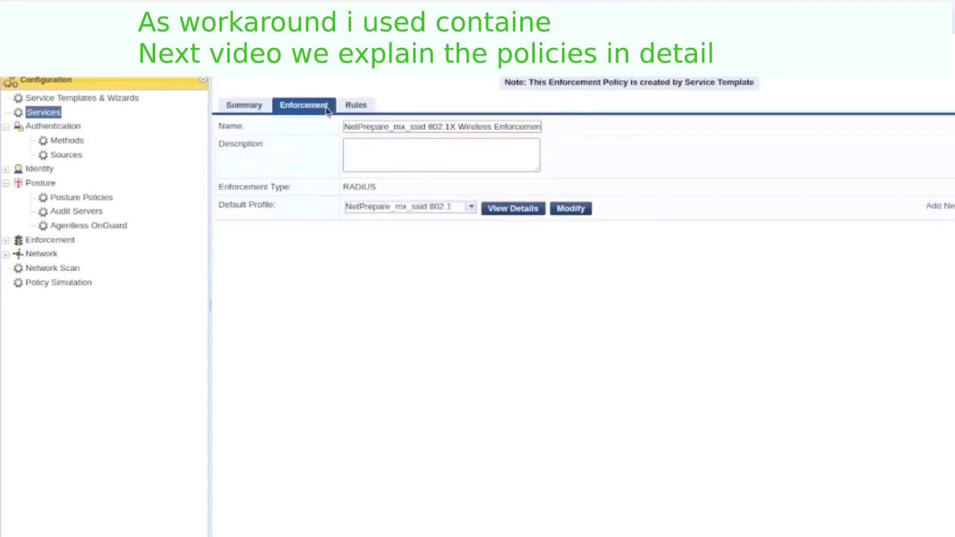
click(343, 106)
click(691, 177)
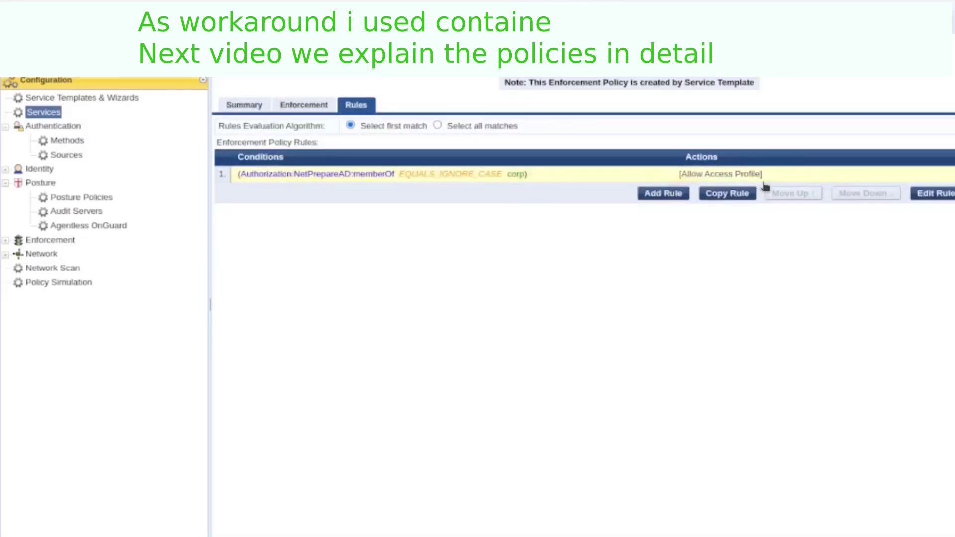
click(933, 194)
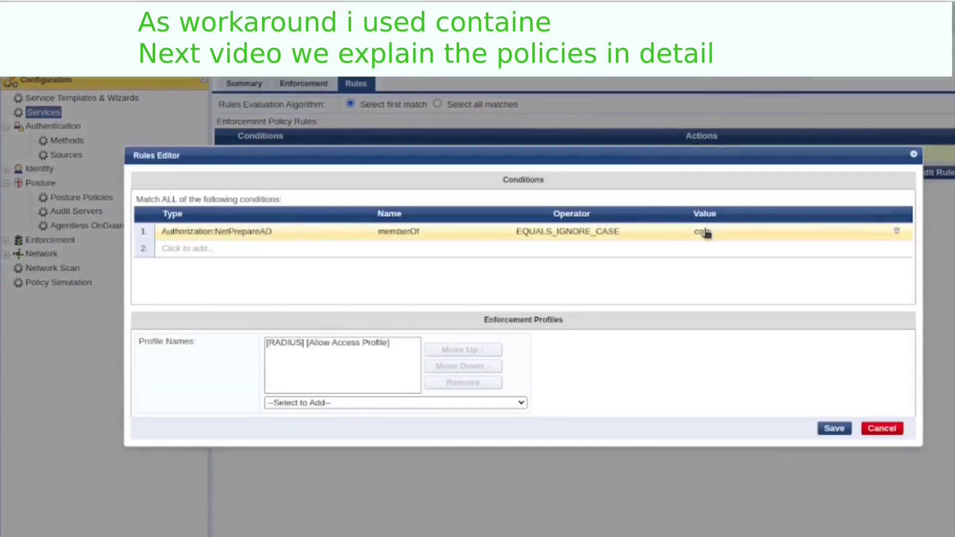
click(702, 231)
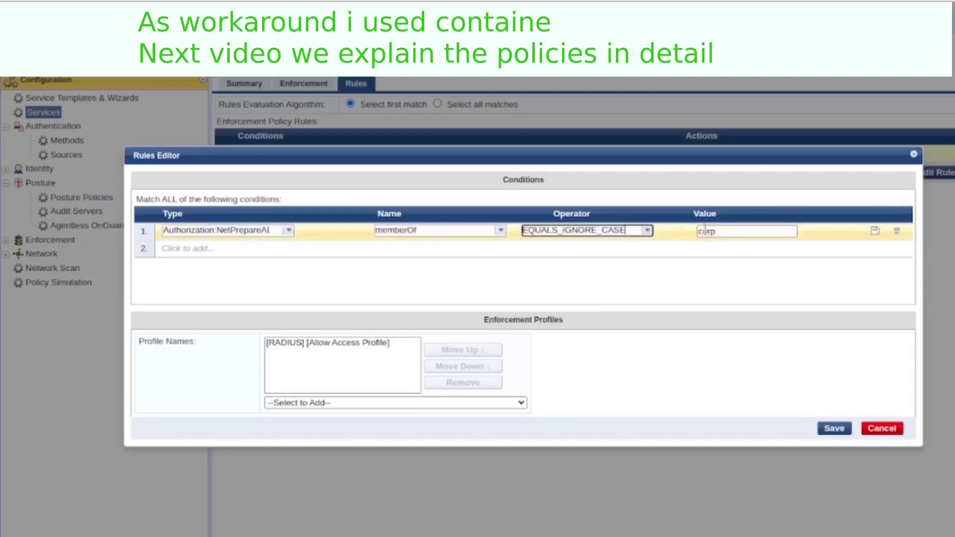
key(ctrl+v)
click(585, 230)
click(589, 268)
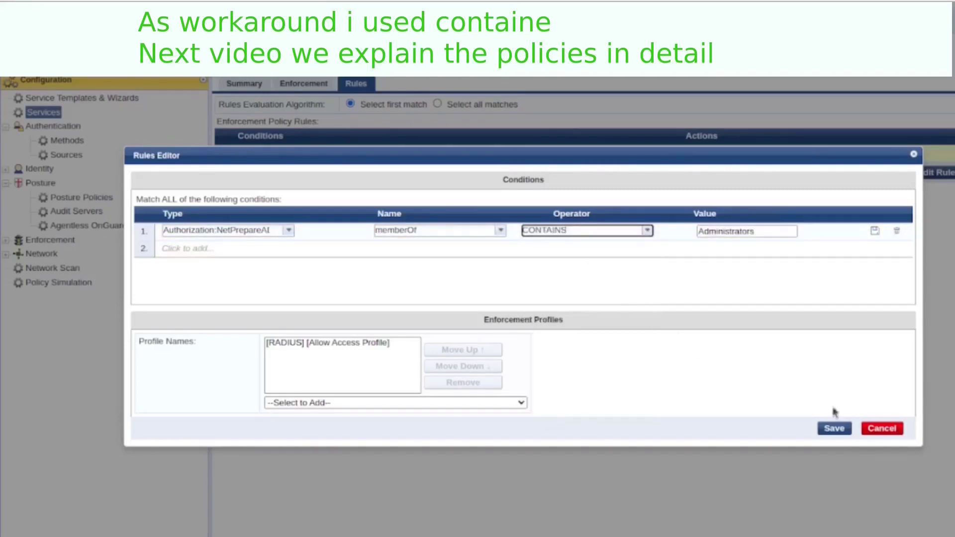
click(836, 428)
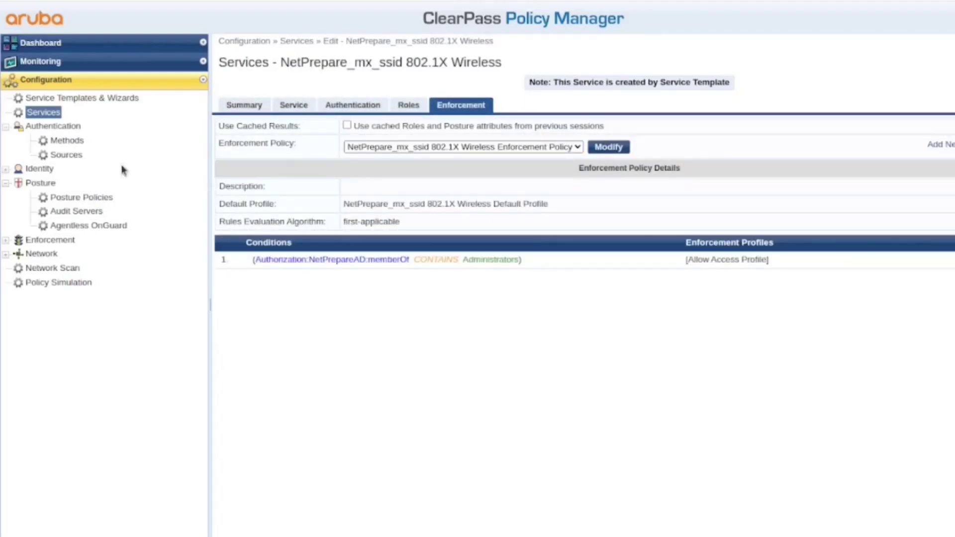
- Check the newest Access Tracker request's details to confirm Allow Access Profile was applied
click(55, 63)
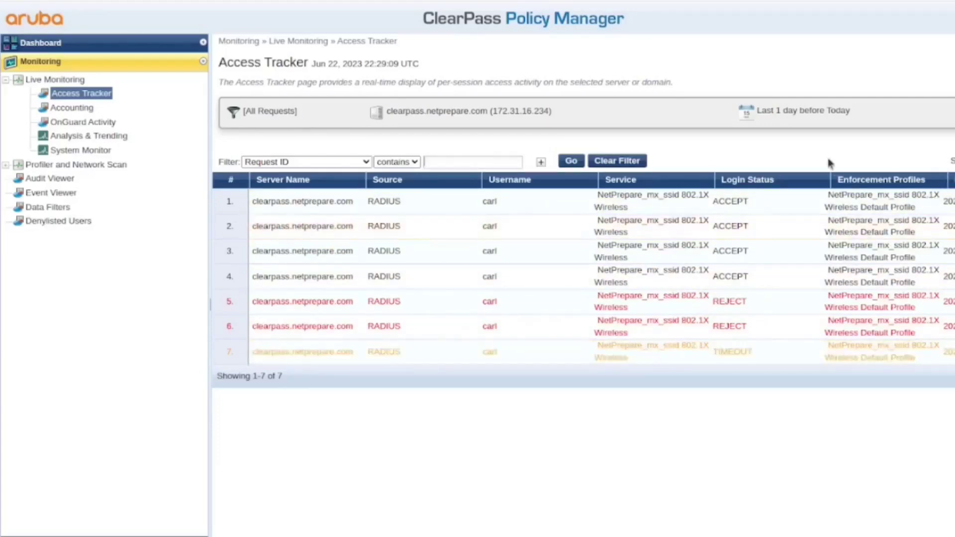
click(821, 201)
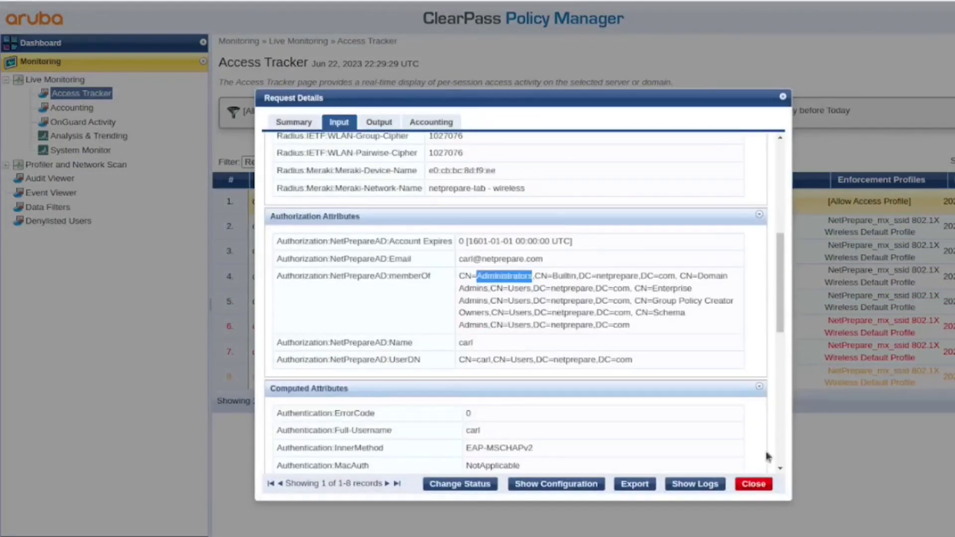
click(758, 485)
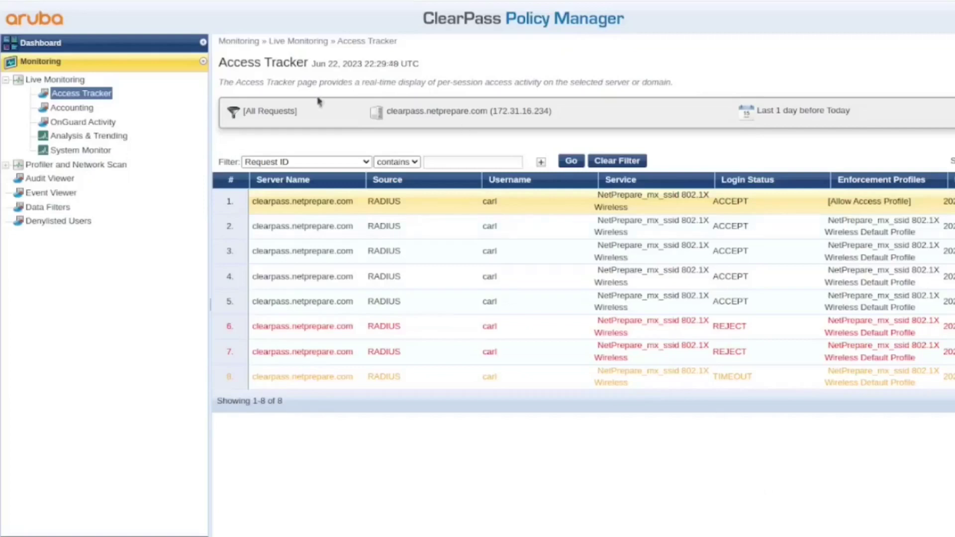
- Open the NetPrepare_mx_ssid service's enforcement details and show the enforcement policies and profiles
click(50, 80)
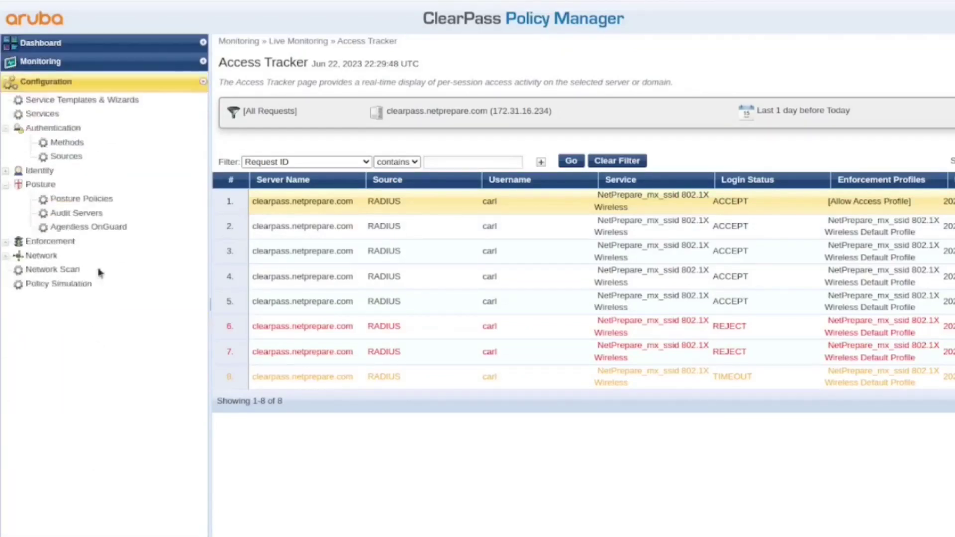
click(44, 112)
click(414, 169)
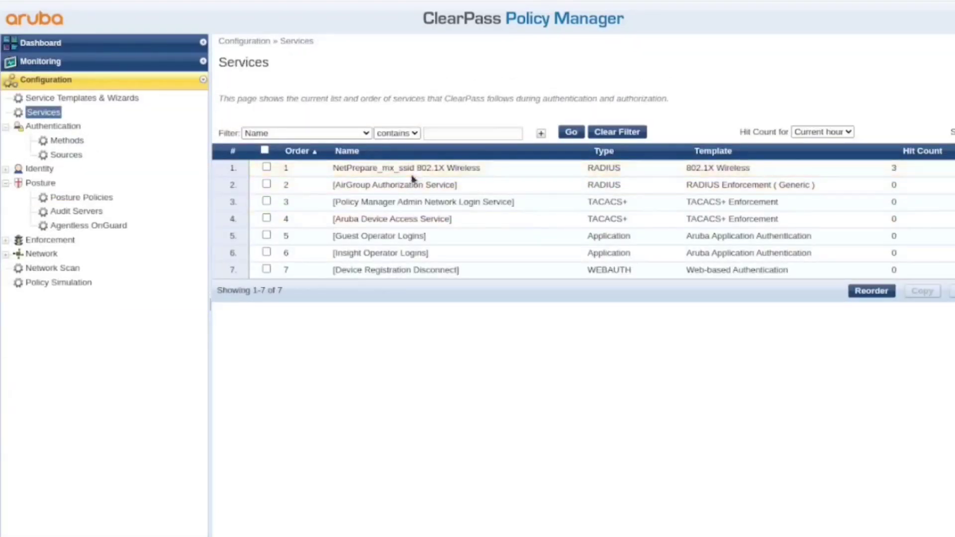
click(450, 107)
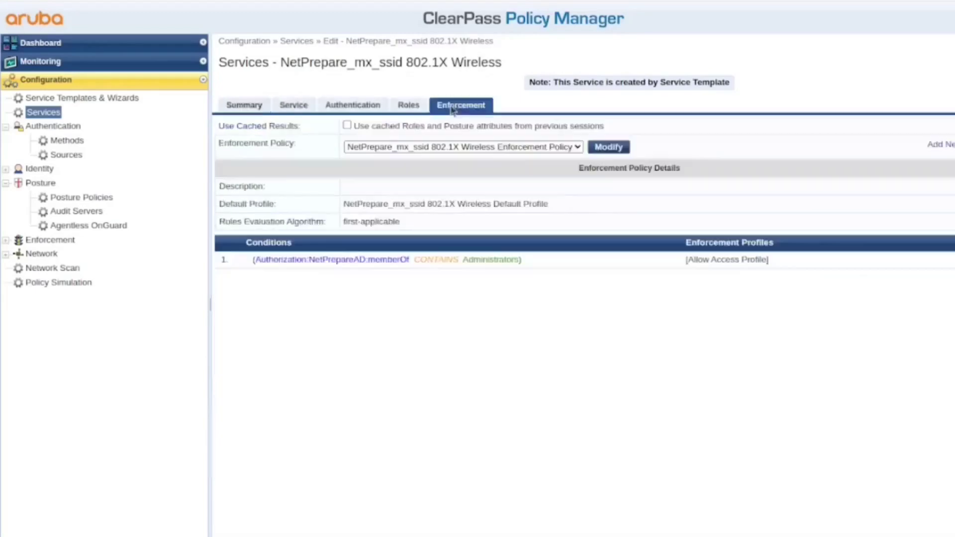
triple_click(742, 260)
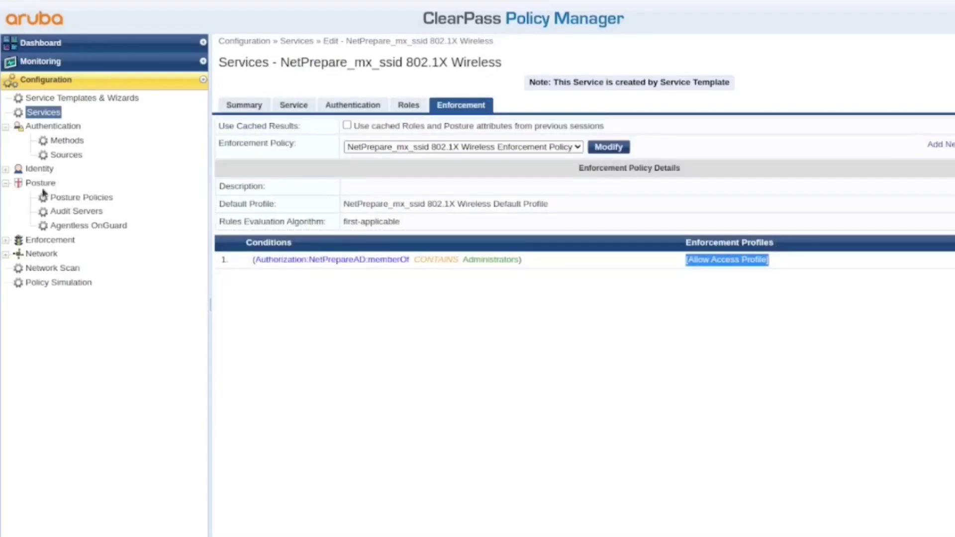
click(55, 241)
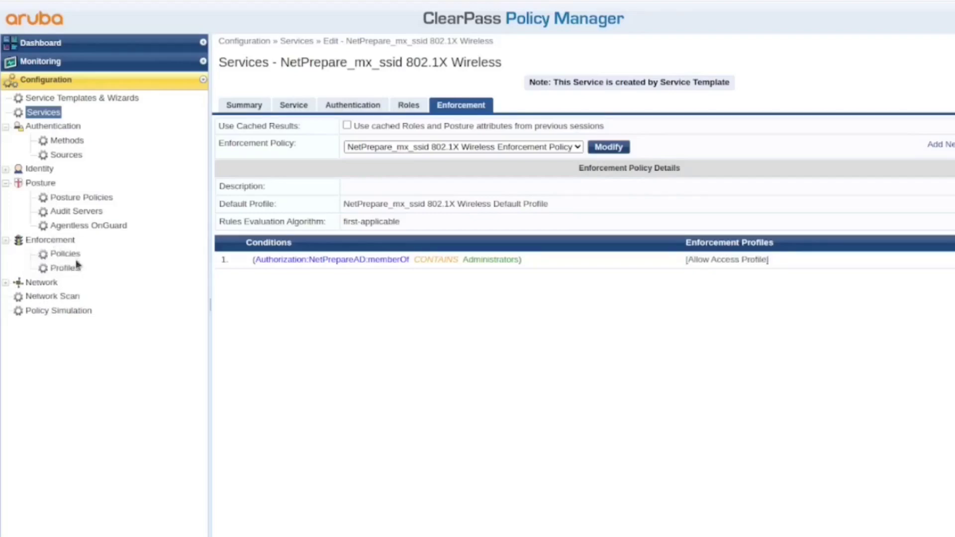
- Clear the profile name filter and start a new Filter ID Based Enforcement profile
click(77, 269)
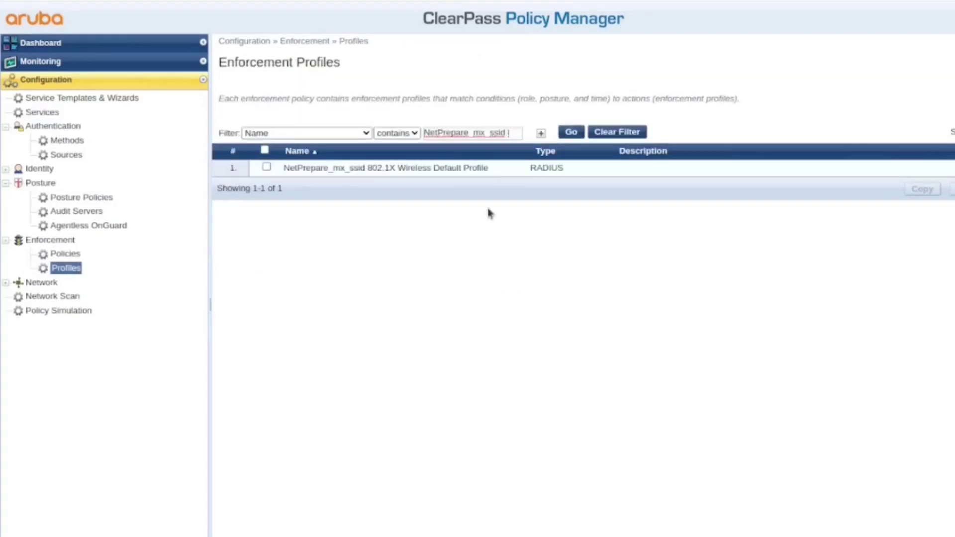
double_click(472, 132)
key(BackSpace)
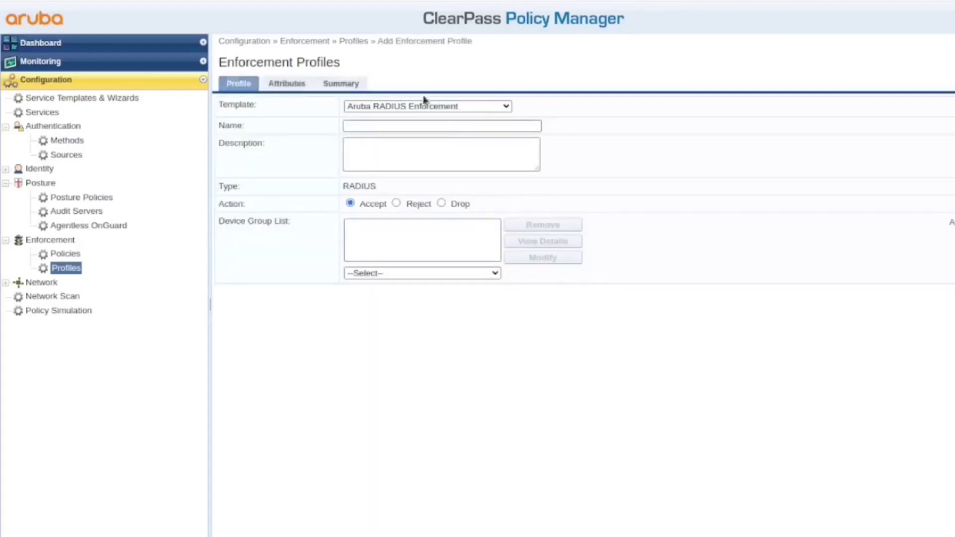
click(425, 105)
click(429, 161)
click(455, 105)
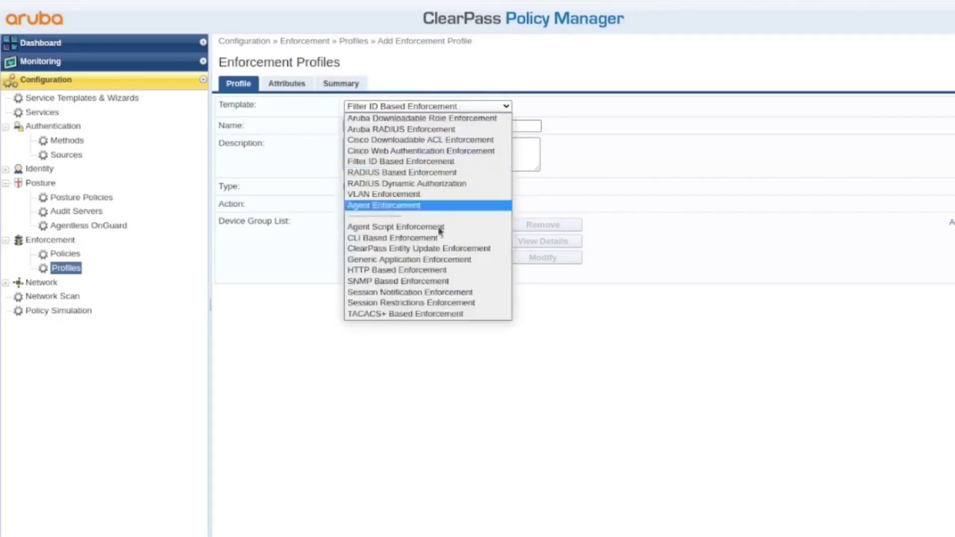
click(451, 162)
- Name the profile Meraki_netprepare_corp, copying netprepare_corp from the Meraki group policy
click(298, 87)
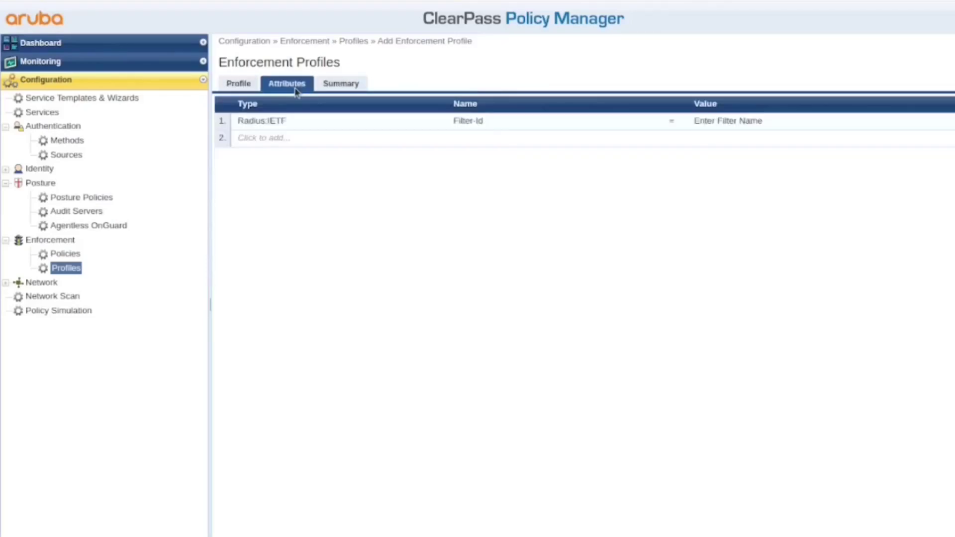
click(338, 86)
click(275, 103)
click(246, 89)
click(392, 126)
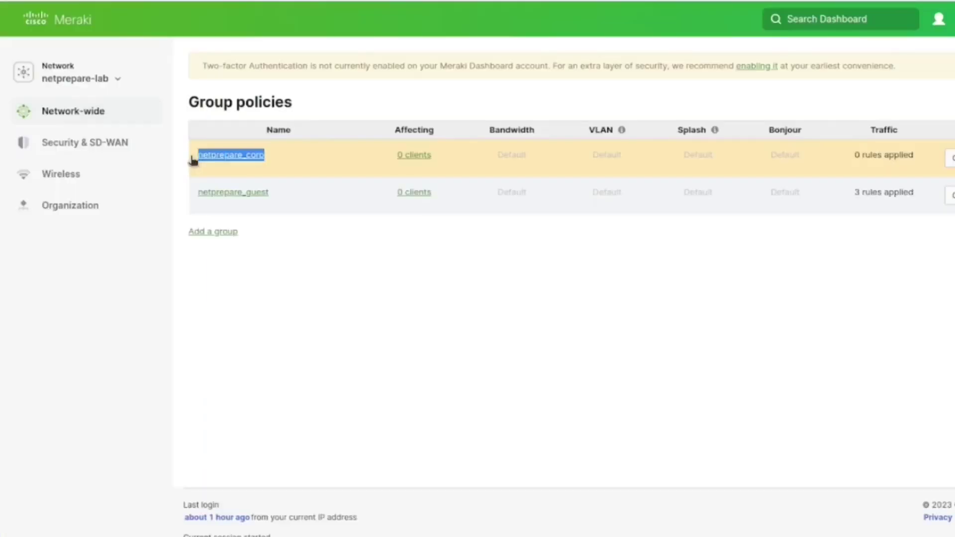
click(209, 156)
click(353, 145)
double_click(353, 145)
key(ctrl+c)
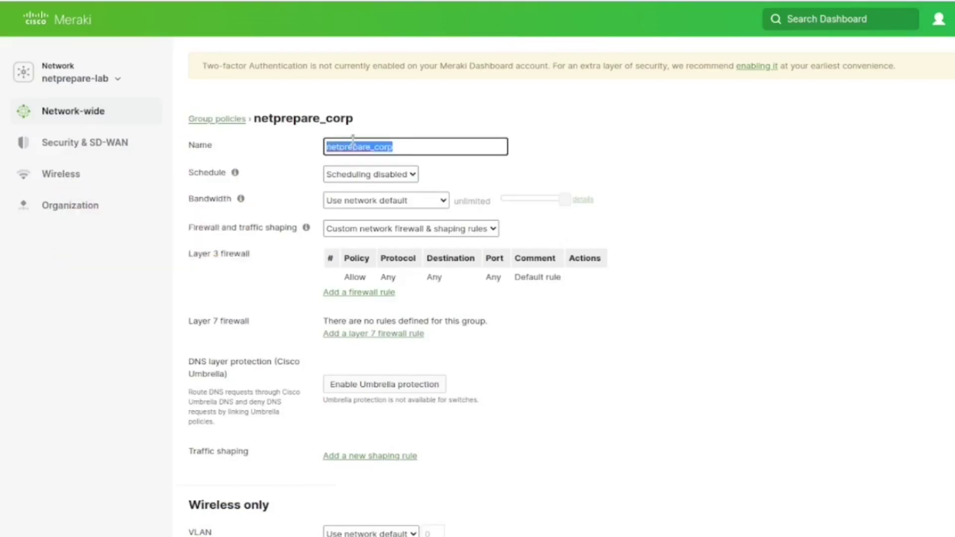
click(486, 82)
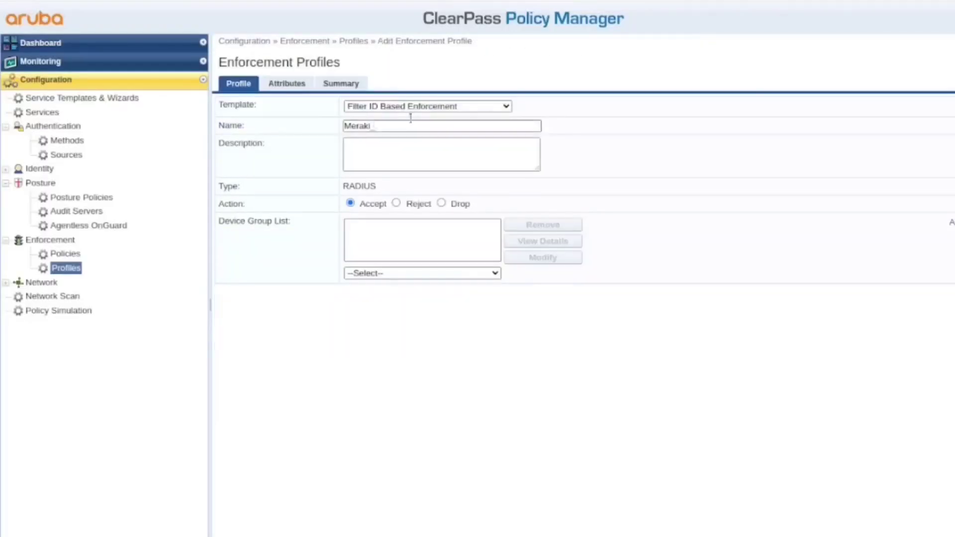
click(412, 126)
text(_)
key(ctrl+v)
- Set the Filter-Id attribute to netprepare_corp, review the profile summary, and go to Services
click(296, 83)
click(712, 125)
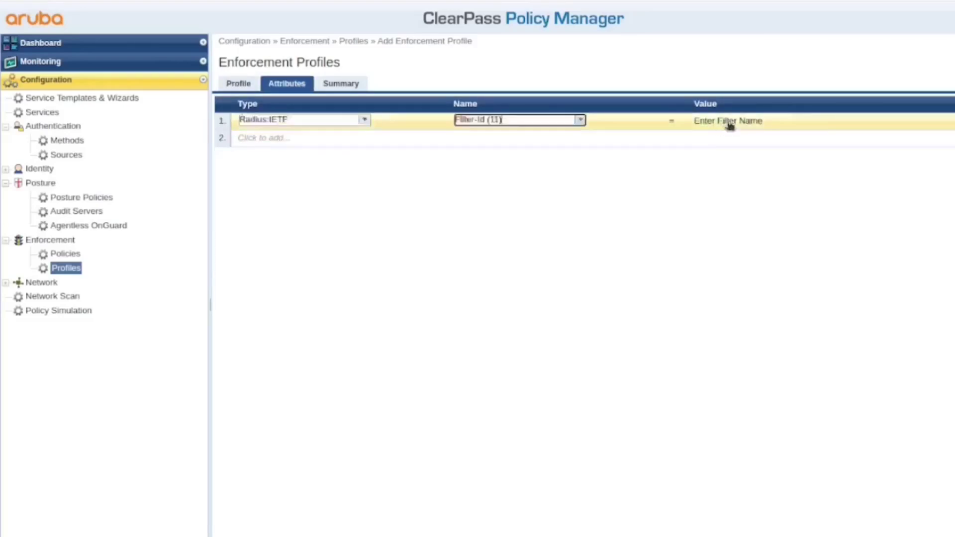
key(ctrl+v)
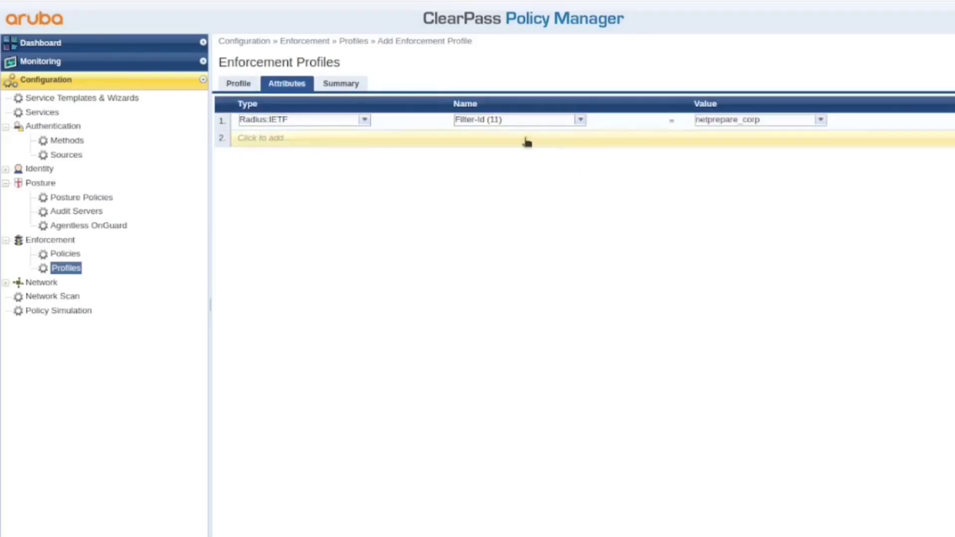
click(241, 84)
click(285, 85)
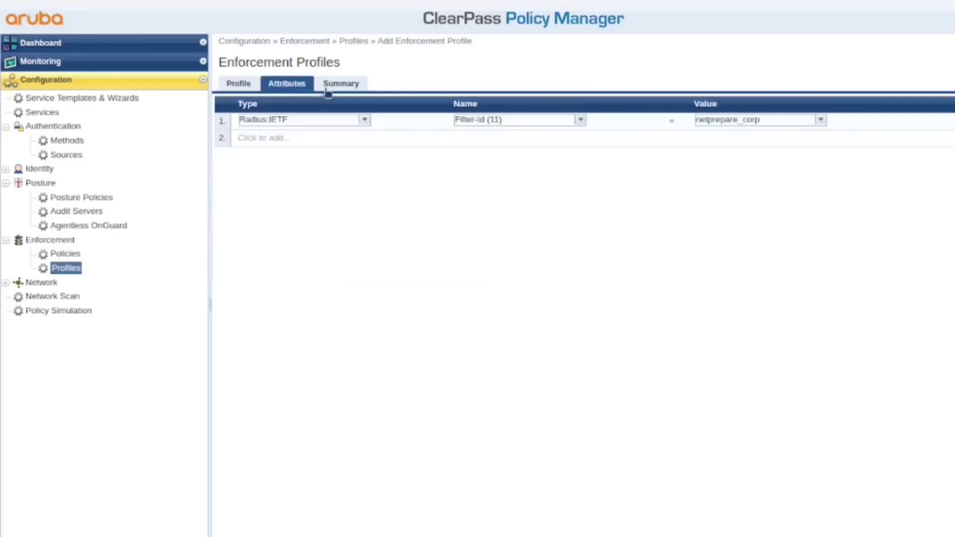
click(330, 86)
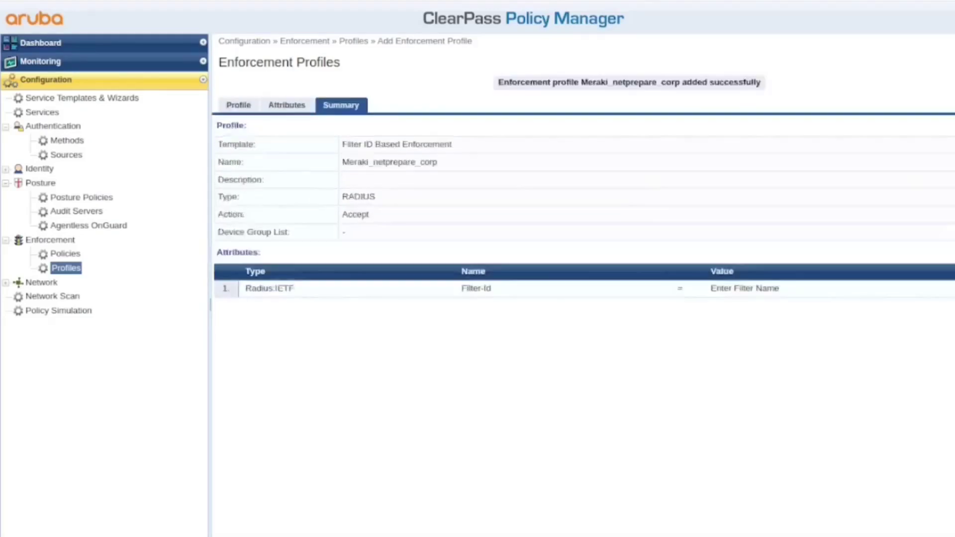
click(43, 111)
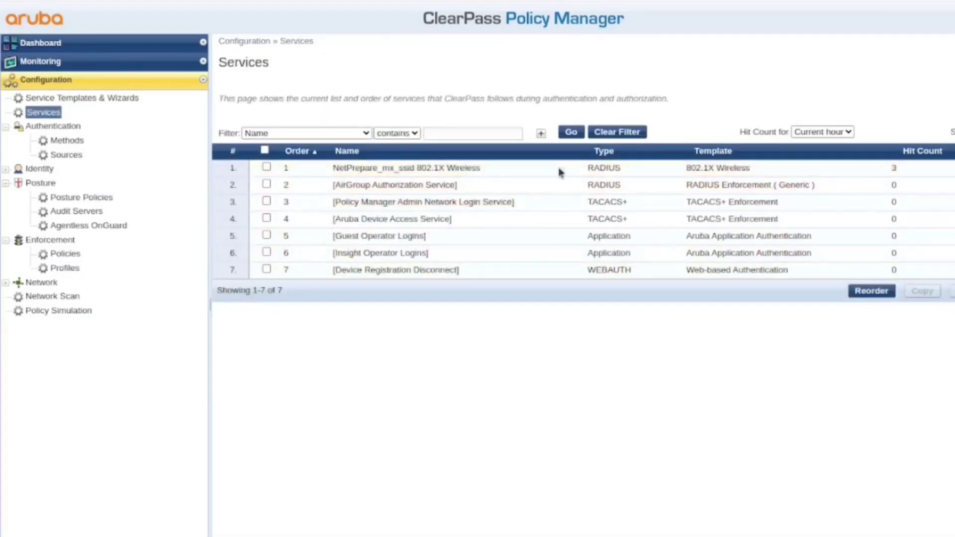
- Open the NetPrepare_mx_ssid enforcement policy and edit its Administrators membership rule
click(561, 169)
click(453, 85)
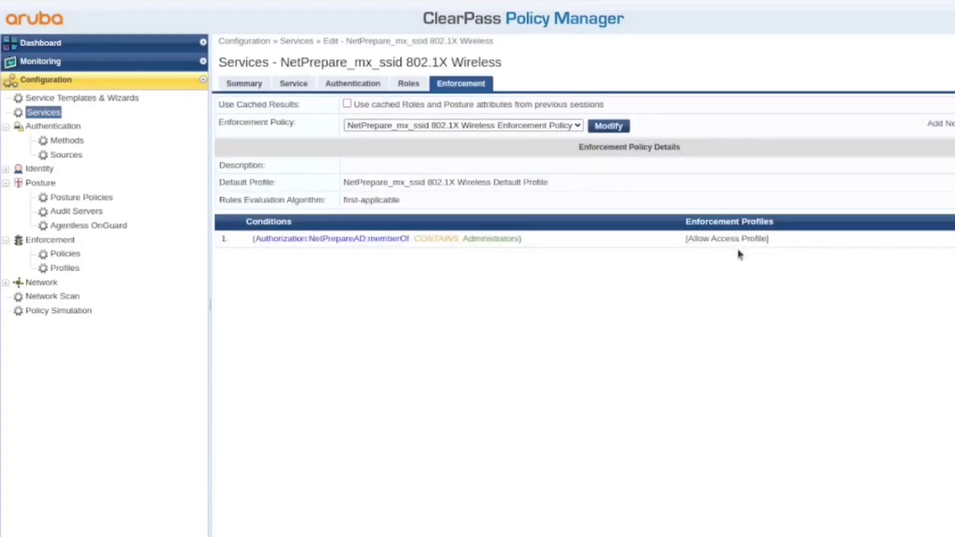
click(608, 124)
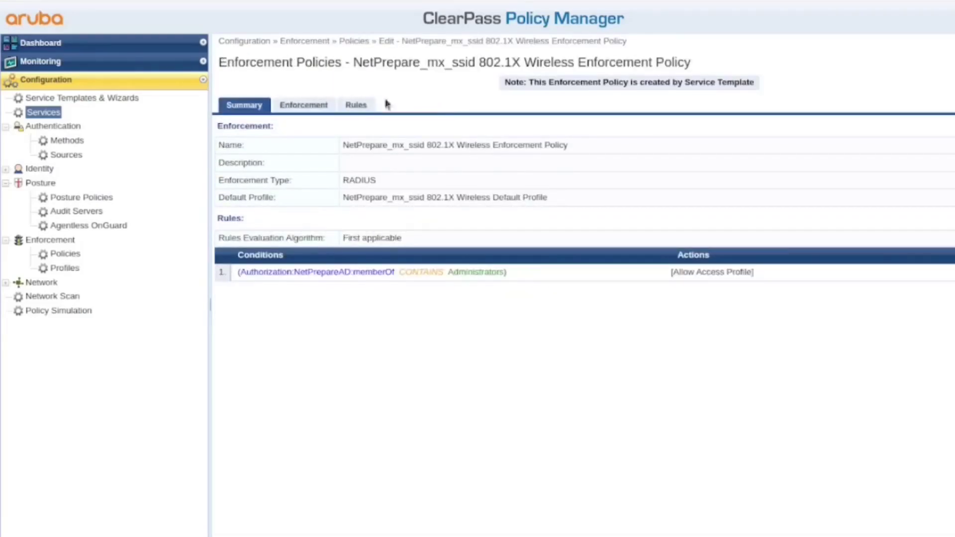
click(363, 106)
click(721, 172)
click(935, 194)
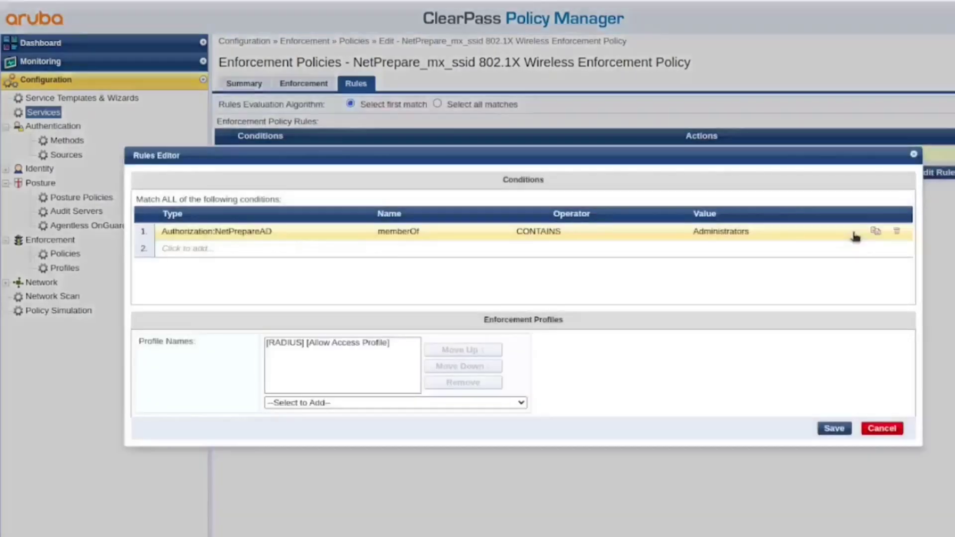
- Replace Allow Access Profile with Meraki_netprepare_corp in the rule and save it
click(393, 344)
click(432, 383)
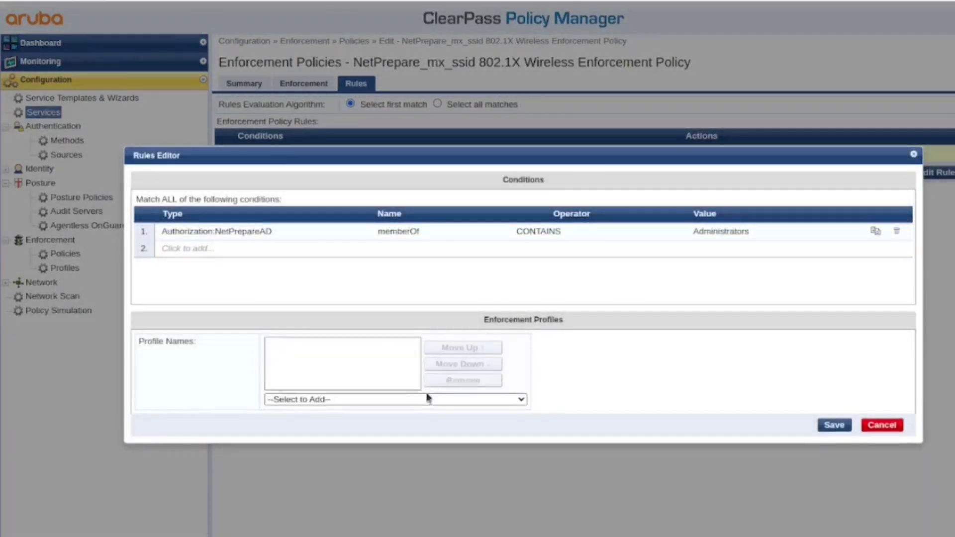
click(427, 398)
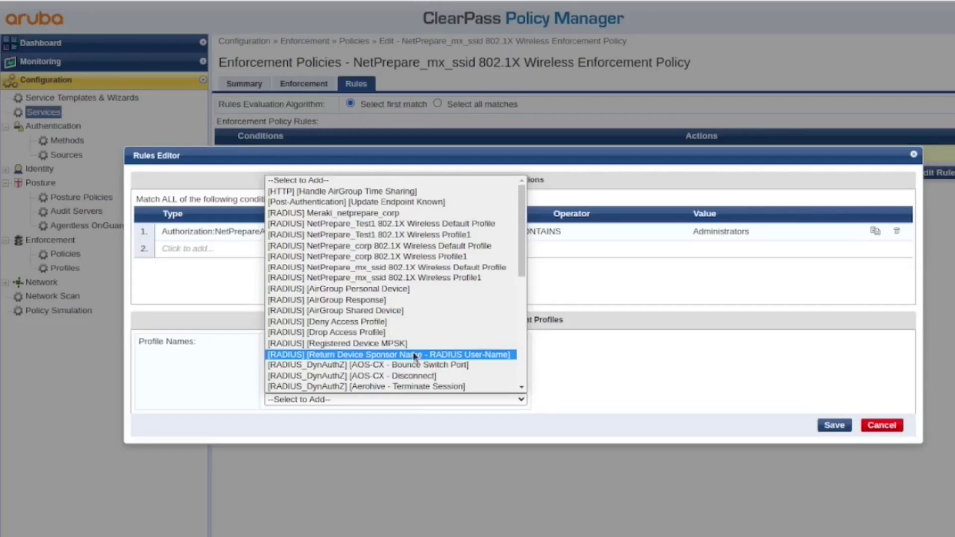
scroll(415, 355, down, 9)
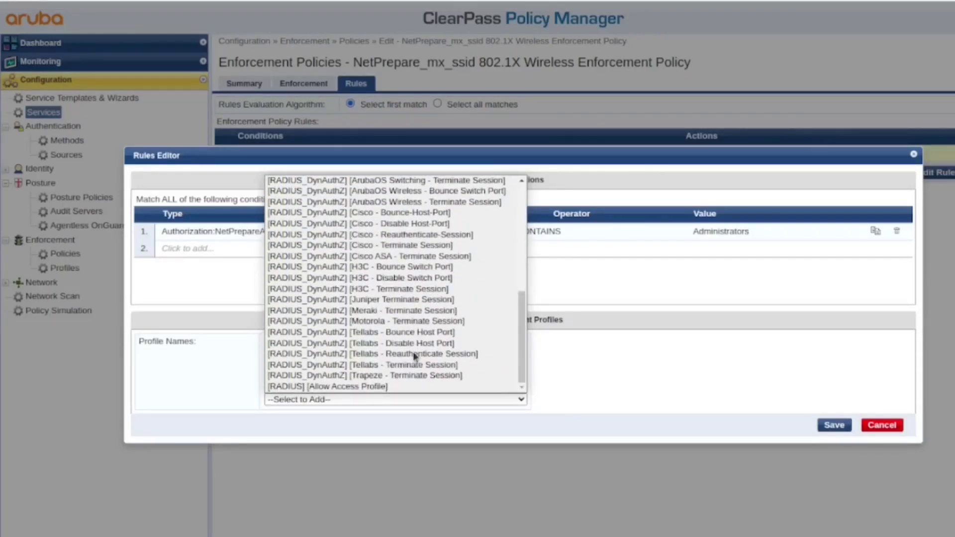
scroll(414, 355, up, 5)
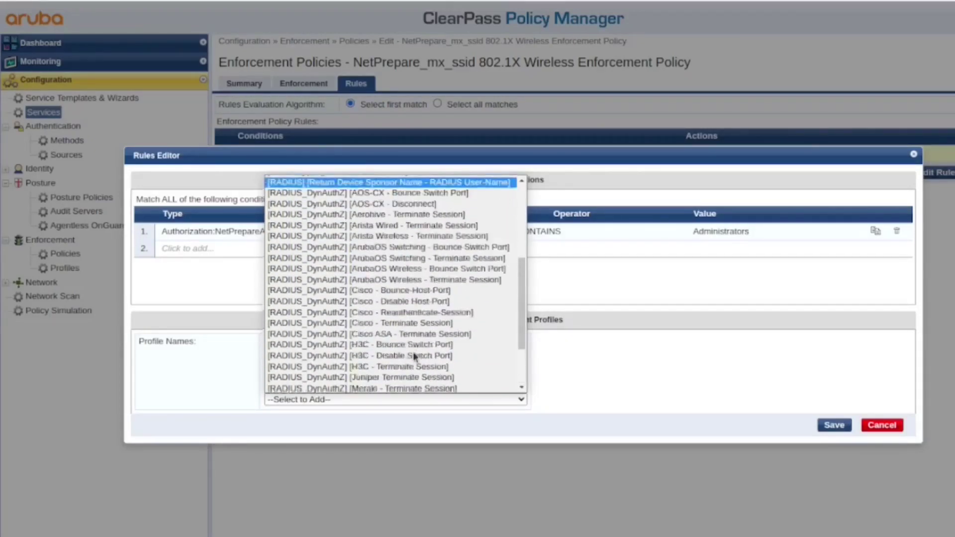
scroll(414, 355, up, 2)
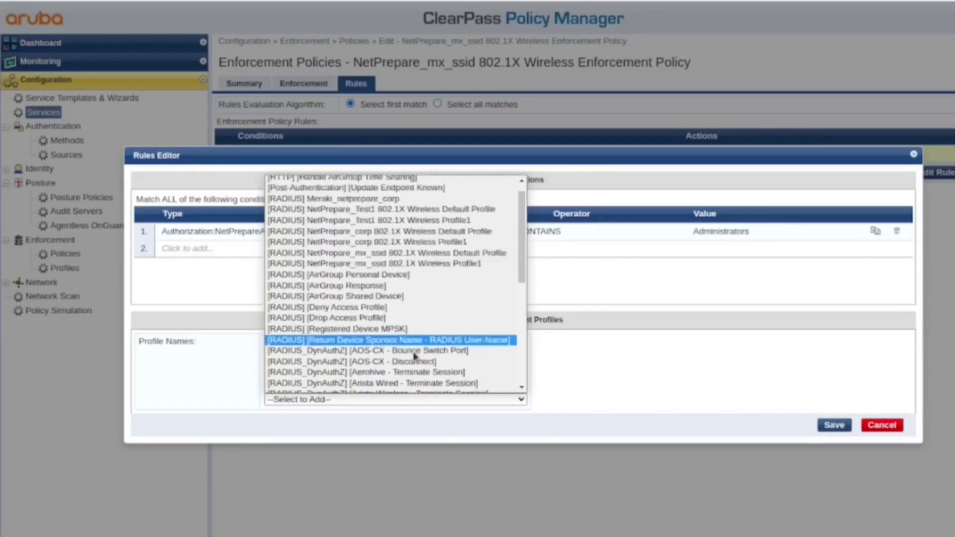
click(388, 199)
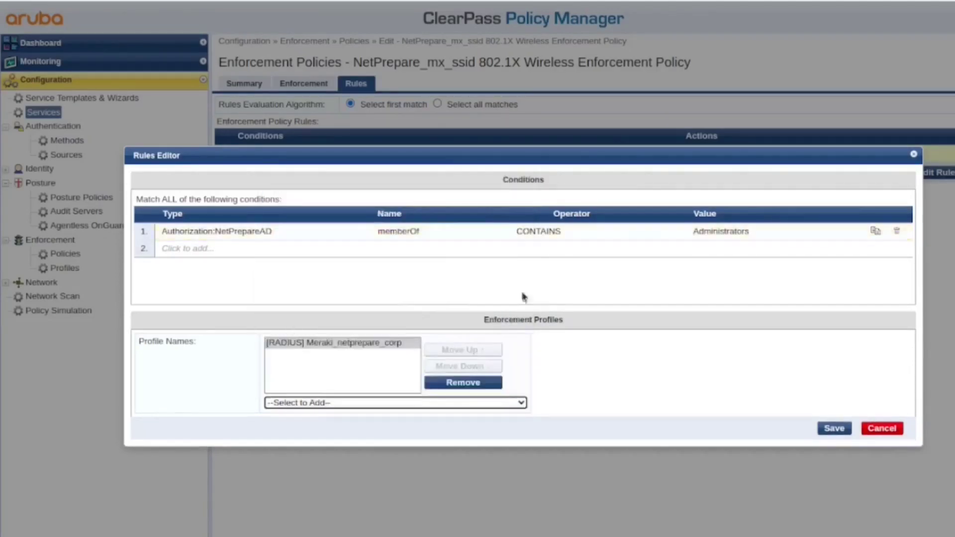
click(843, 429)
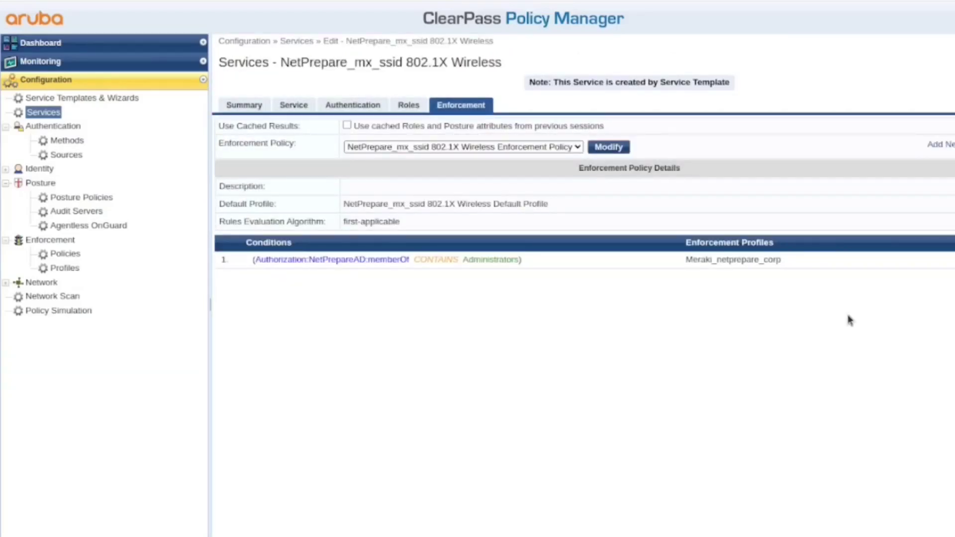
- Open the newest Access Tracker session's RADIUS response and highlight Filter-Id netprepare_corp
click(97, 61)
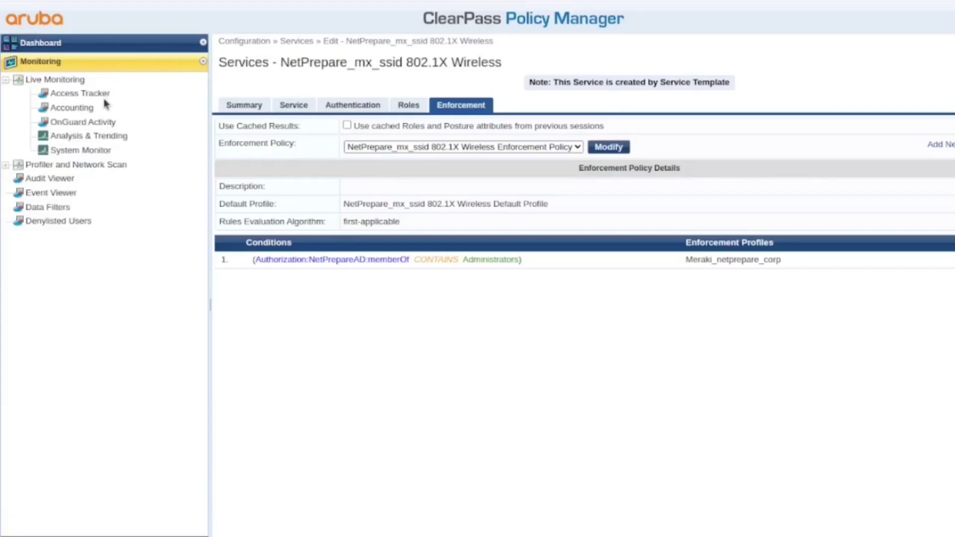
click(105, 99)
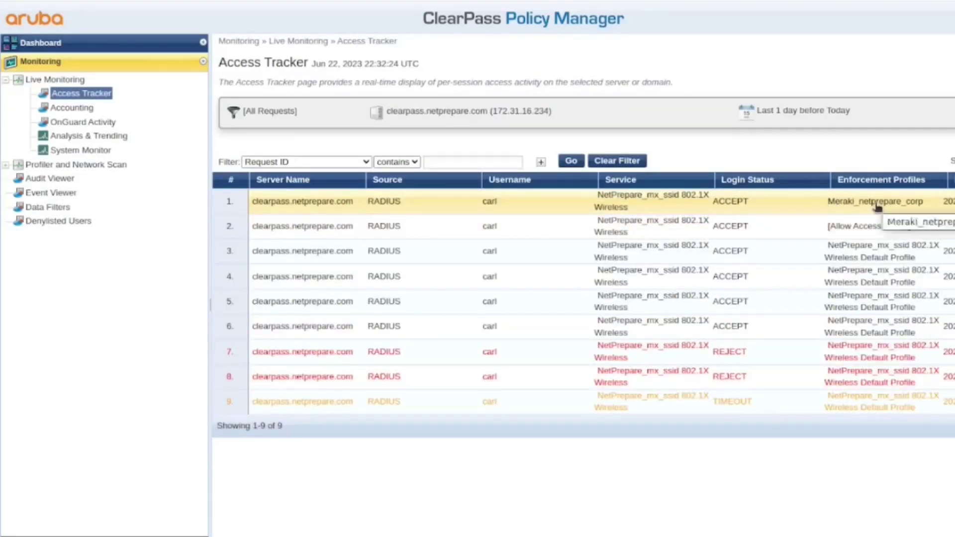
click(871, 204)
click(398, 128)
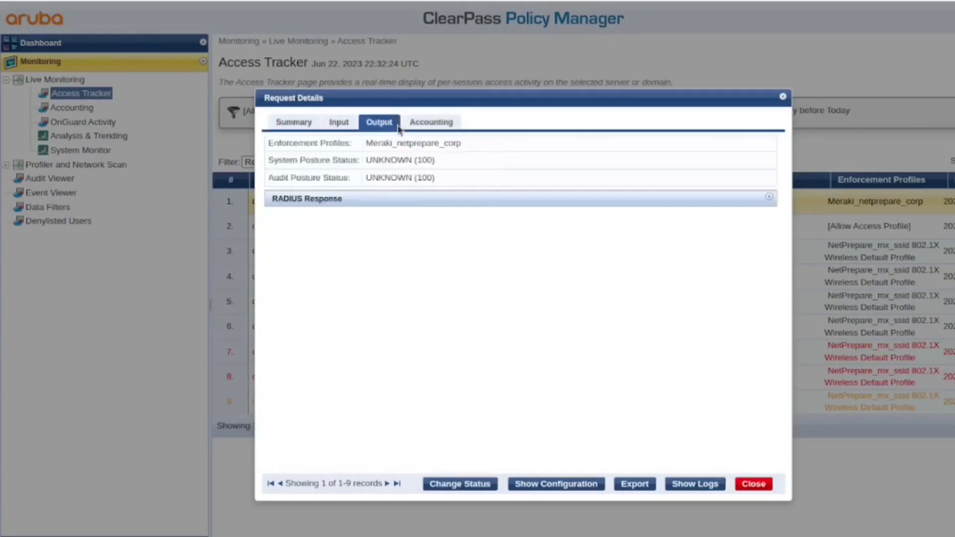
click(414, 199)
double_click(371, 222)
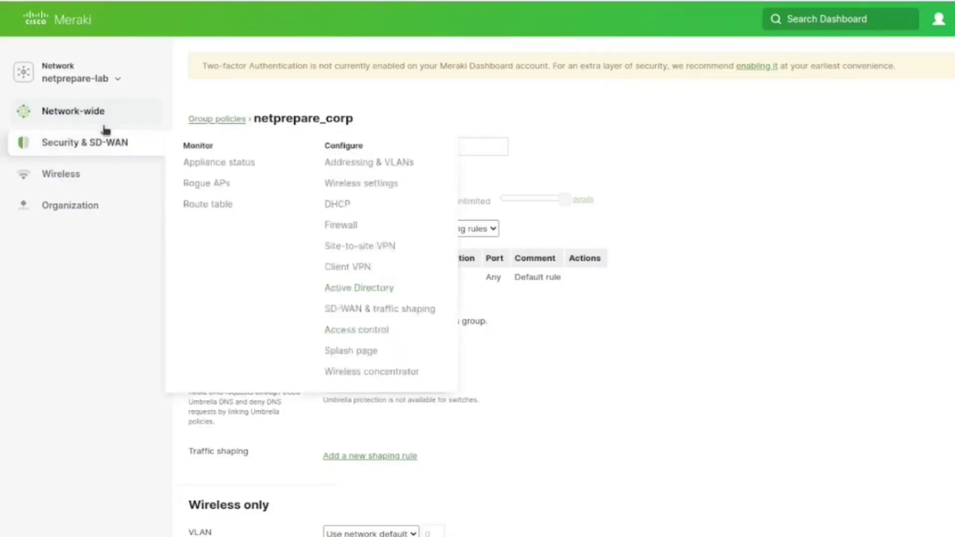
- Open Network-wide Group policies and view the clients affected by netprepare_corp
mouse_move(55, 120)
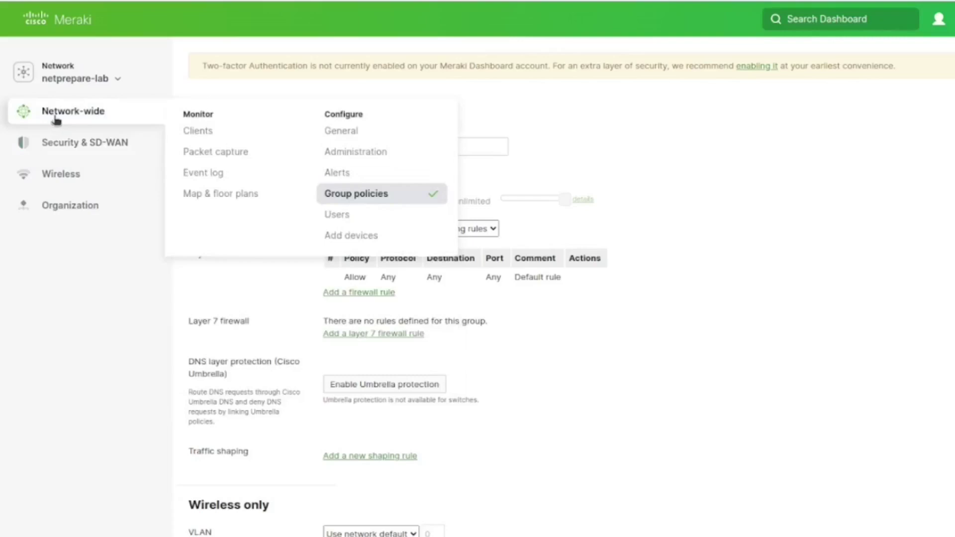
click(340, 196)
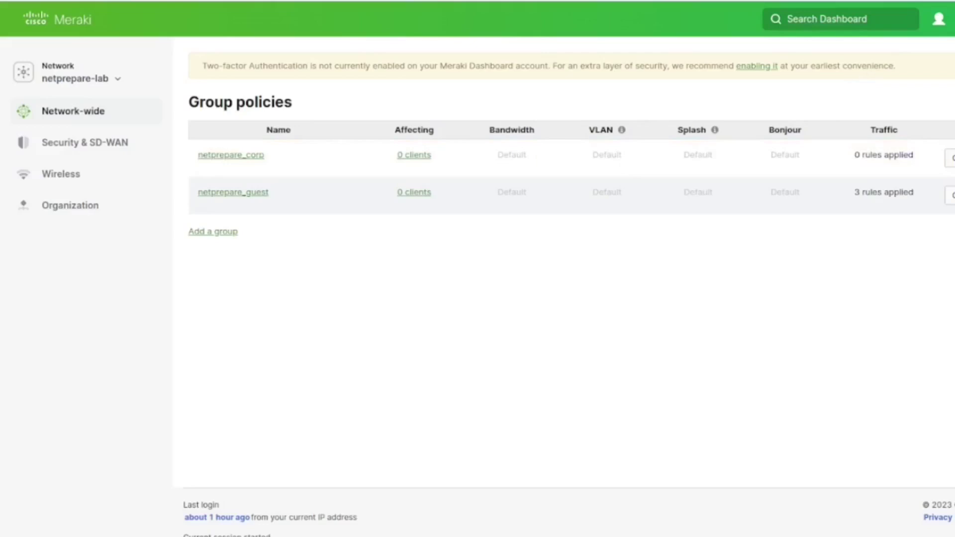
scroll(691, 141, down, 1)
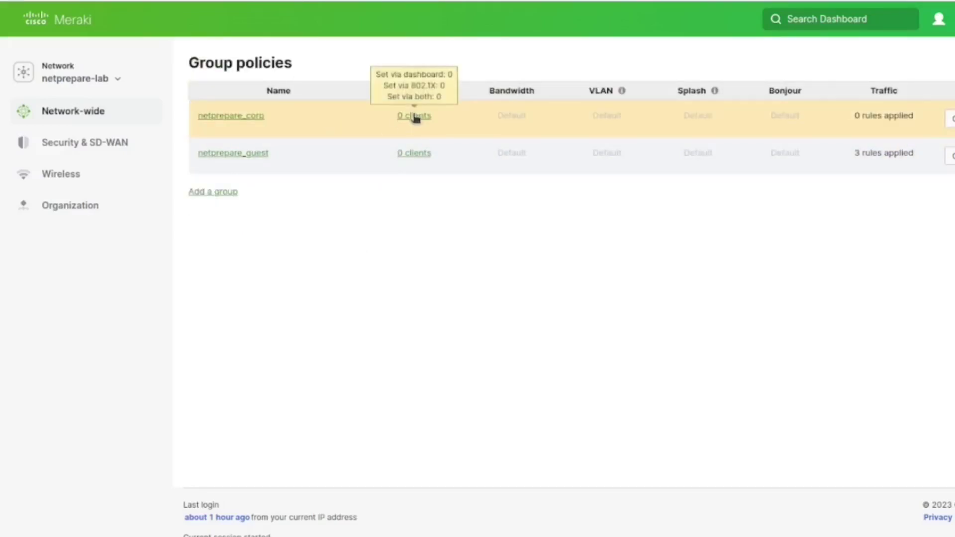
click(415, 118)
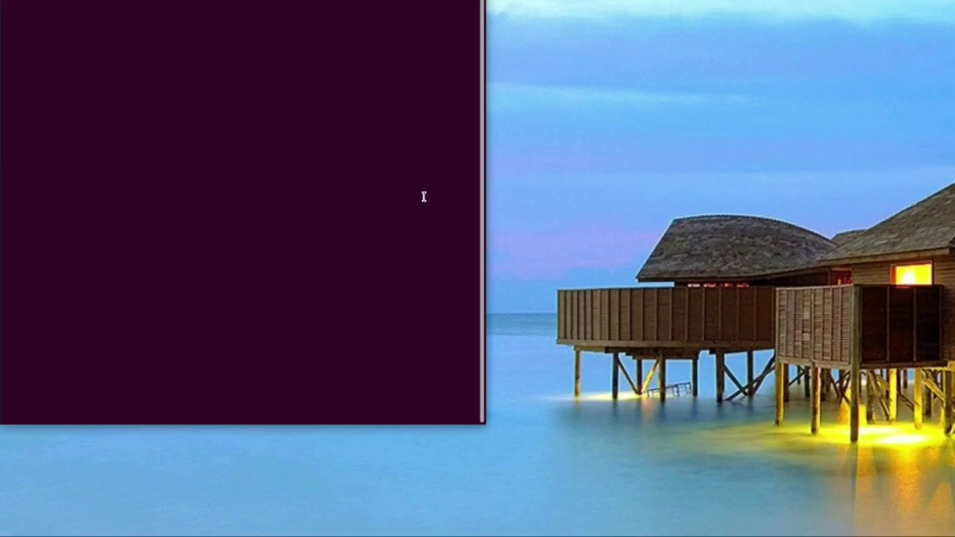
- Ping 192.168.0.1 from the terminal, then stop the ping
key(Return)
key(Return)
key(Return)
key(Return)
key(Return)
key(Return)
key(Return)
key(Return)
key(Return)
key(Return)
text(ping 192)
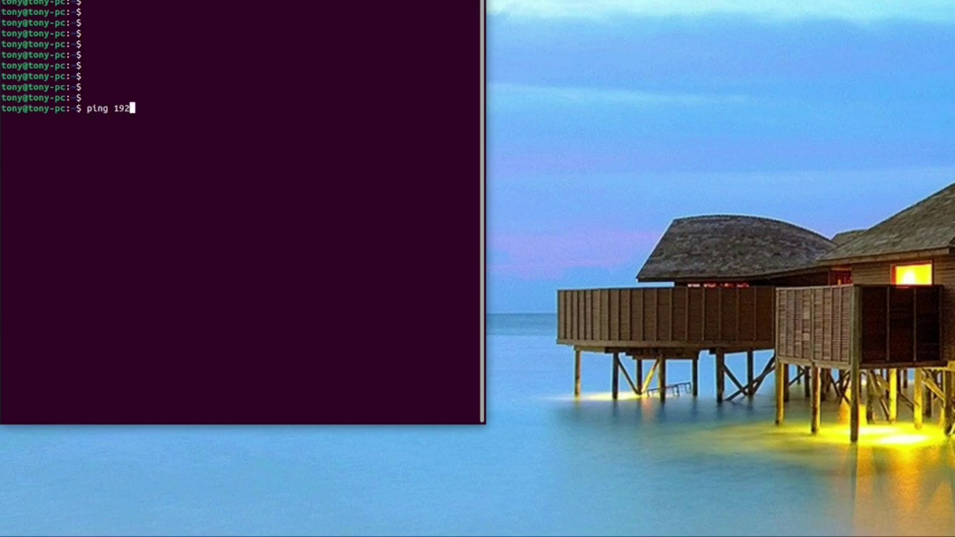
text(.168.0.1)
key(Return)
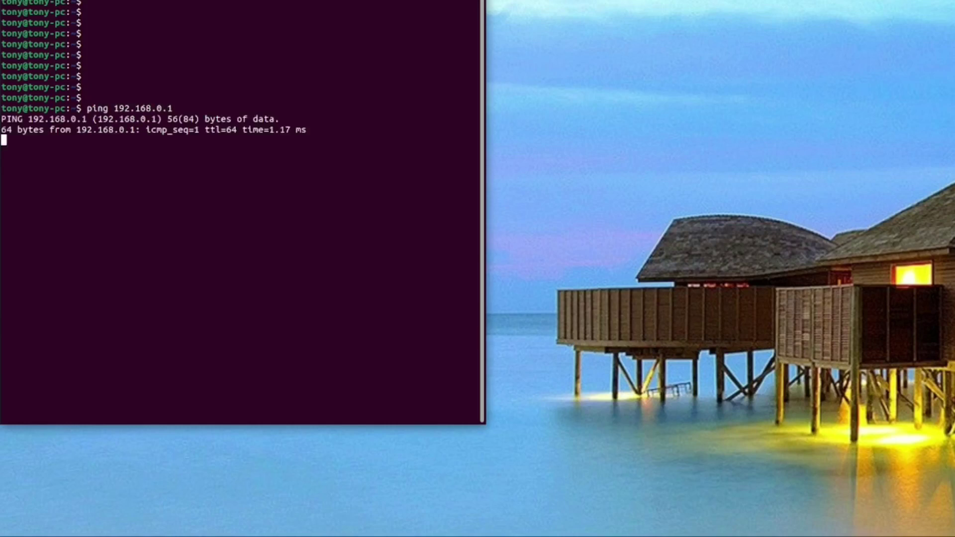
key(ctrl+c)
key(Return)
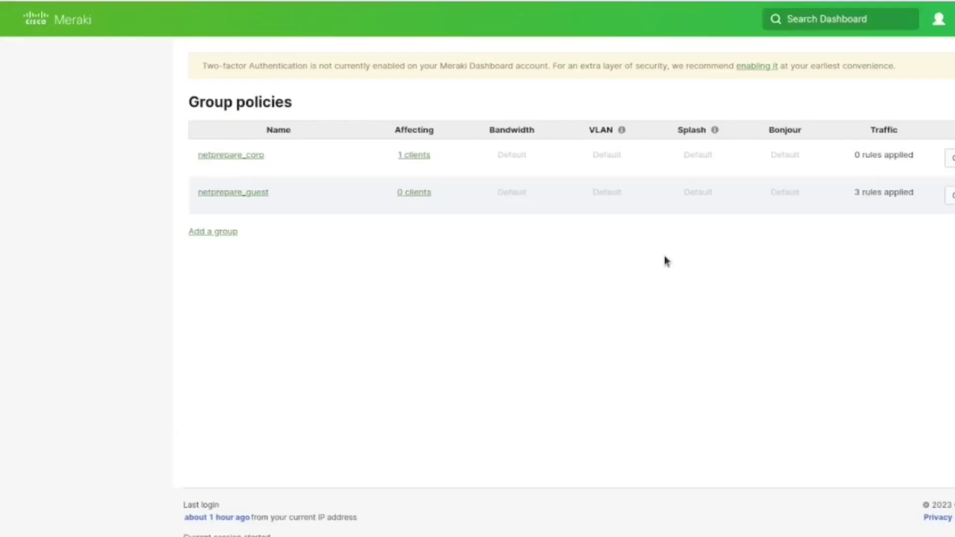